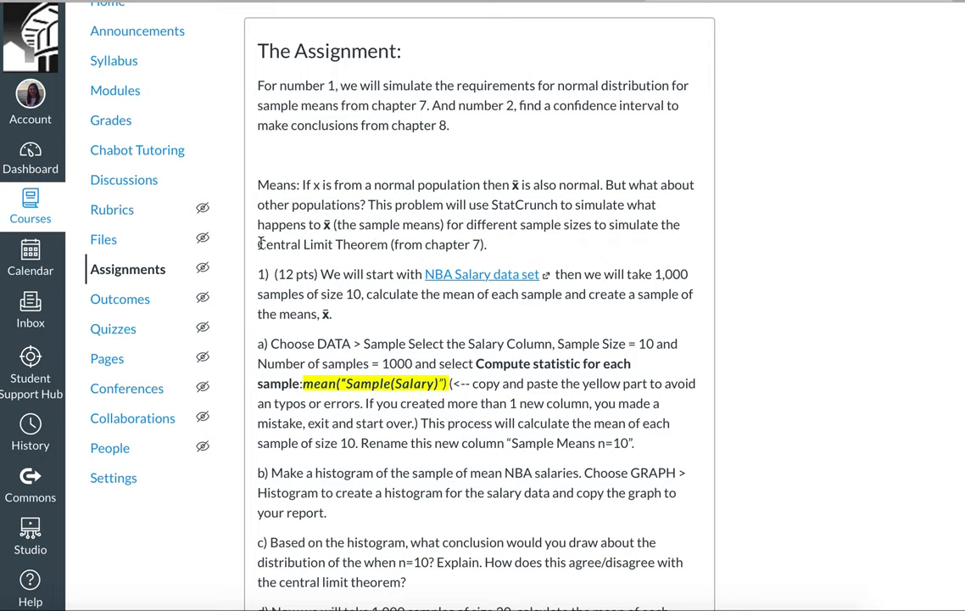
# Step: Open the NBA Salary data set linked in problem 1 of the assignment and look through its player salary rows
pyautogui.moveTo(260, 243); pyautogui.dragTo(387, 244)
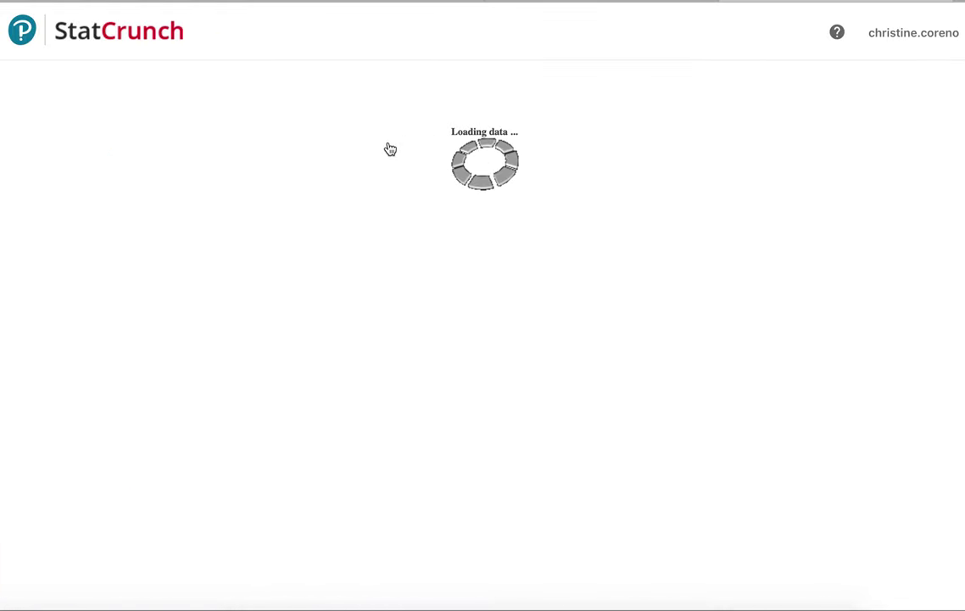
pyautogui.scroll(-16, 140, 246)
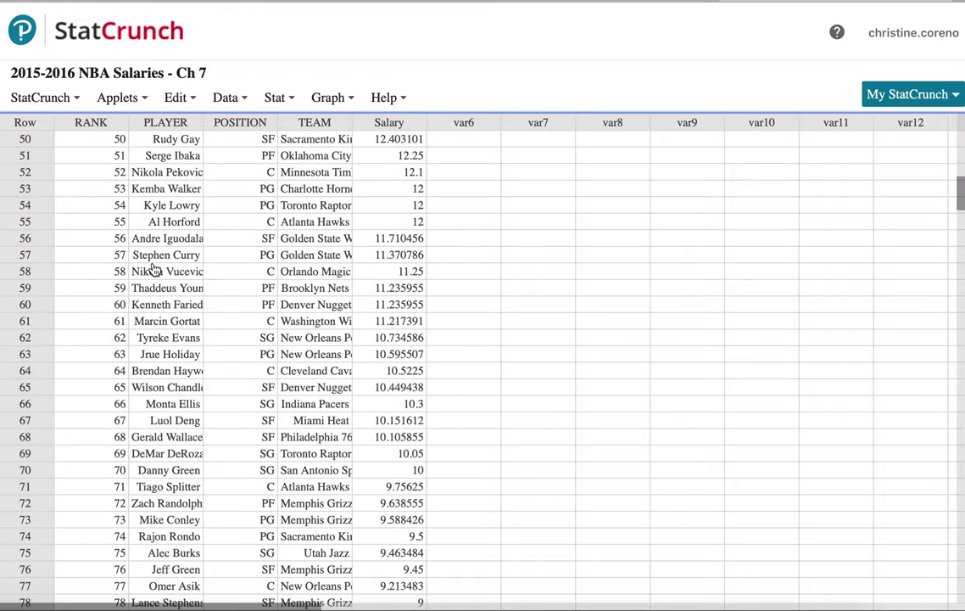
pyautogui.scroll(-20, 153, 269)
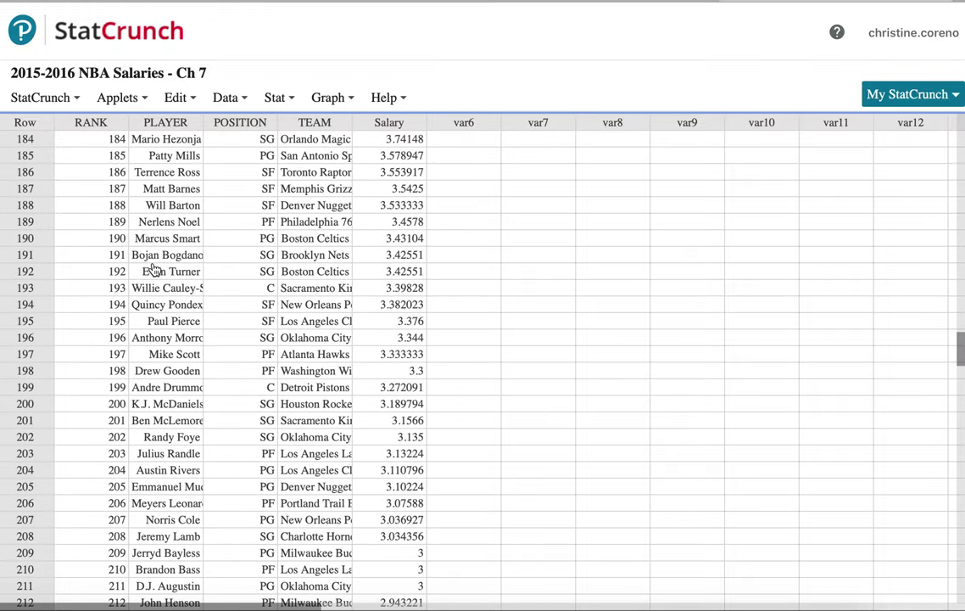
pyautogui.scroll(-13, 154, 269)
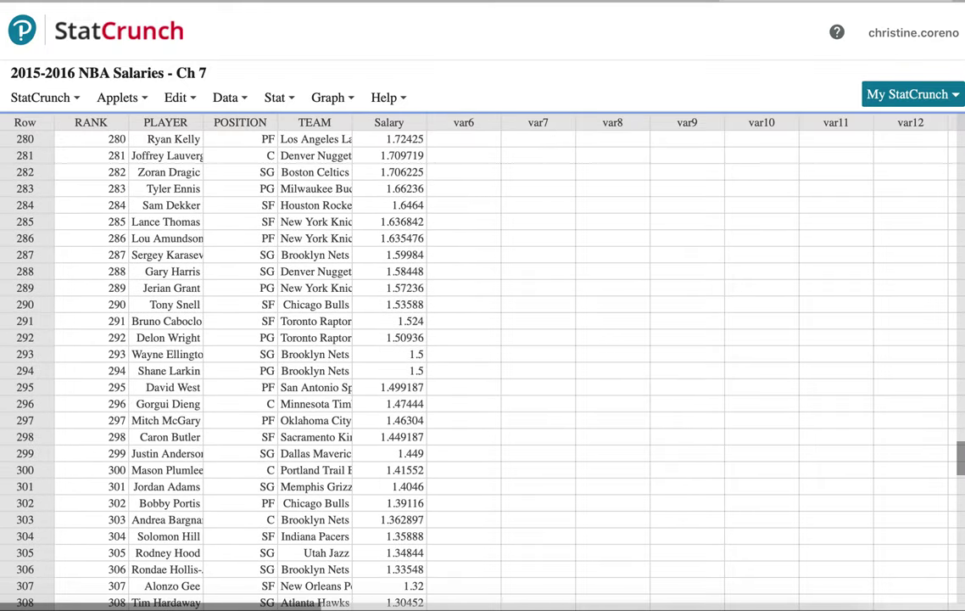
pyautogui.moveTo(961, 464); pyautogui.dragTo(930, 130)
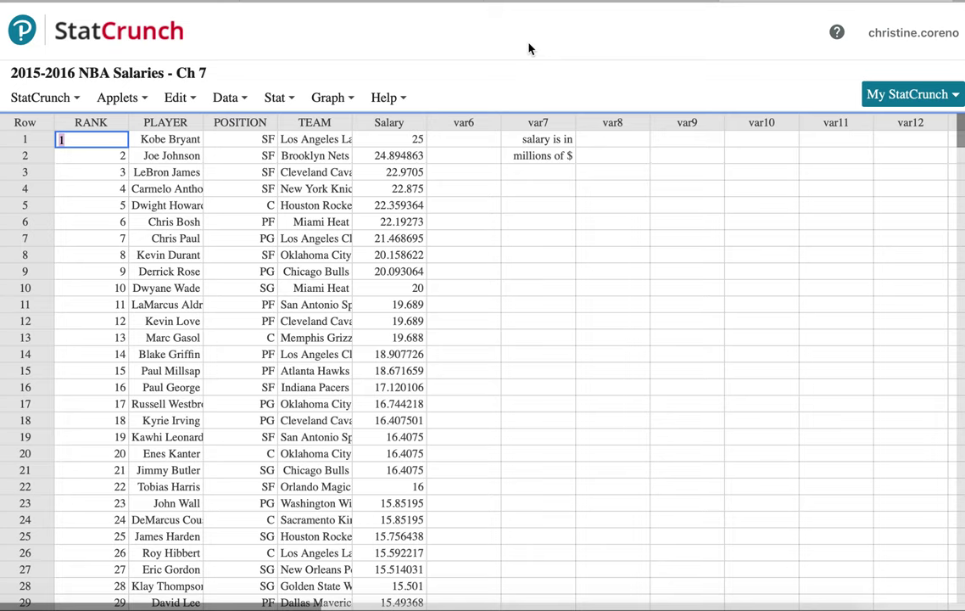
# Step: Review part (a) of the assignment for the required sample size and sampling command
pyautogui.click(570, 1)
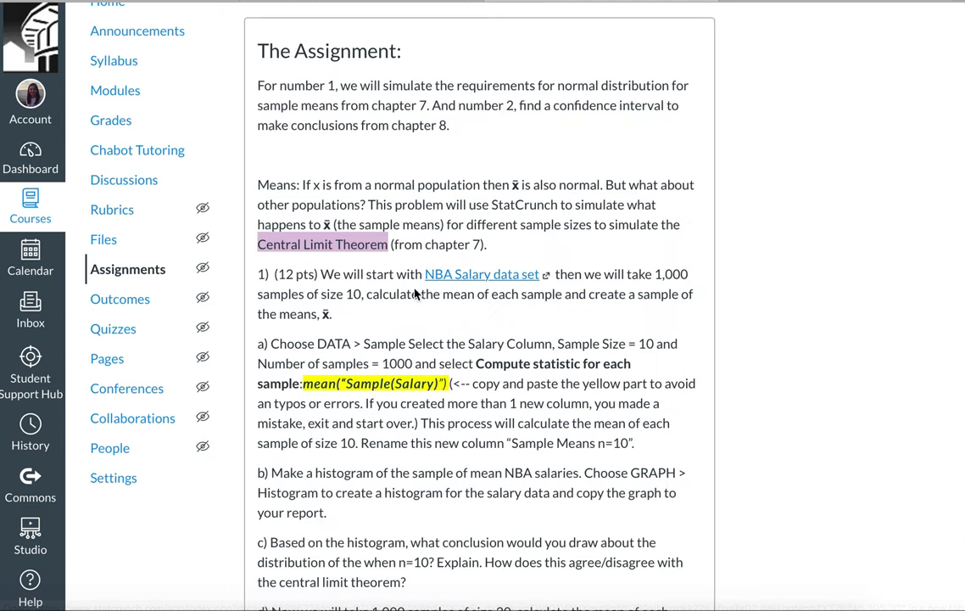
pyautogui.click(386, 332)
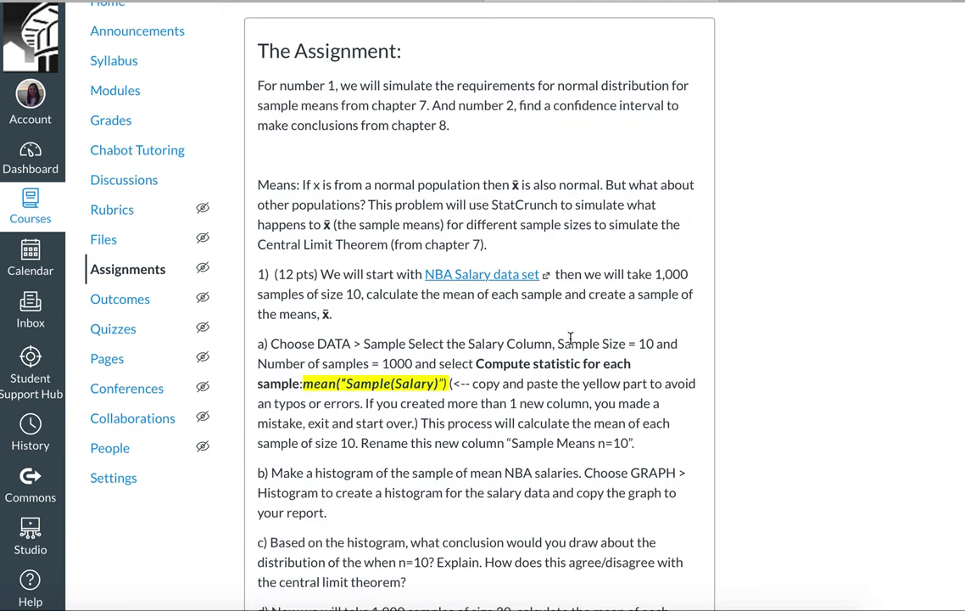
pyautogui.moveTo(557, 344); pyautogui.dragTo(660, 345)
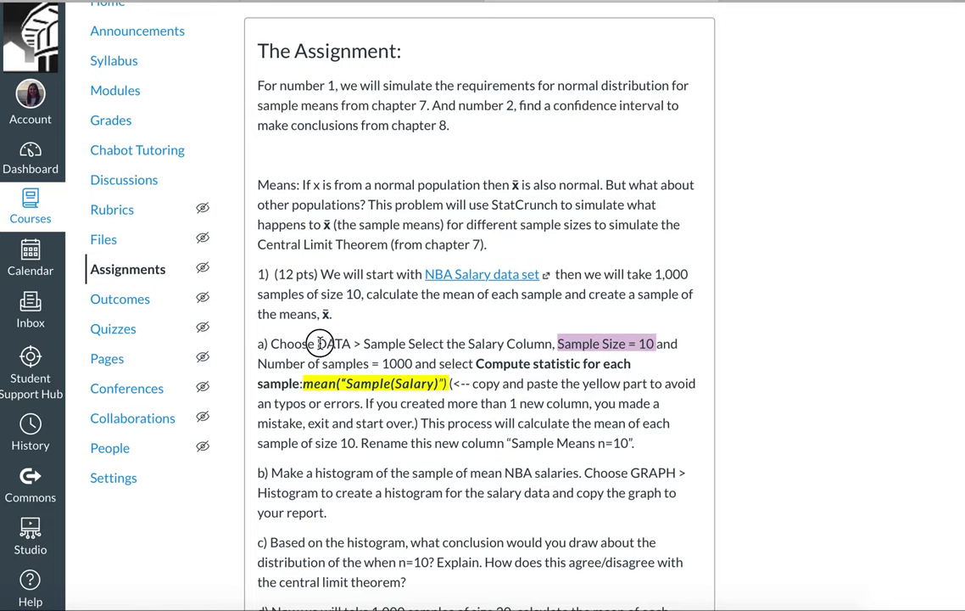
pyautogui.click(318, 342)
pyautogui.moveTo(318, 343); pyautogui.dragTo(405, 343)
# Step: Set up sampling of the Salary column in the NBA data with a sample size of 10
pyautogui.click(722, 5)
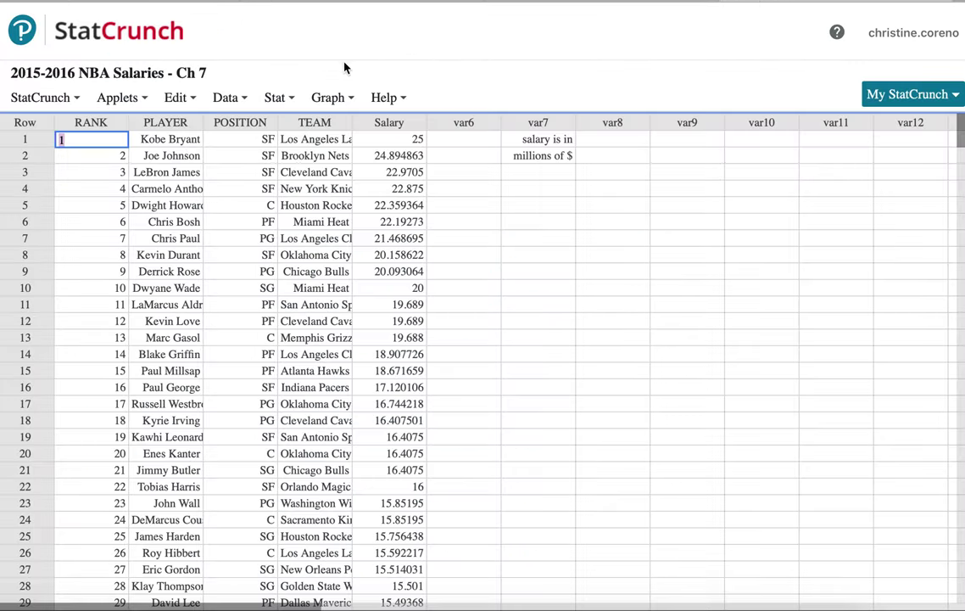
pyautogui.click(227, 98)
pyautogui.click(229, 100)
pyautogui.click(231, 101)
pyautogui.click(231, 103)
pyautogui.click(232, 103)
pyautogui.click(241, 305)
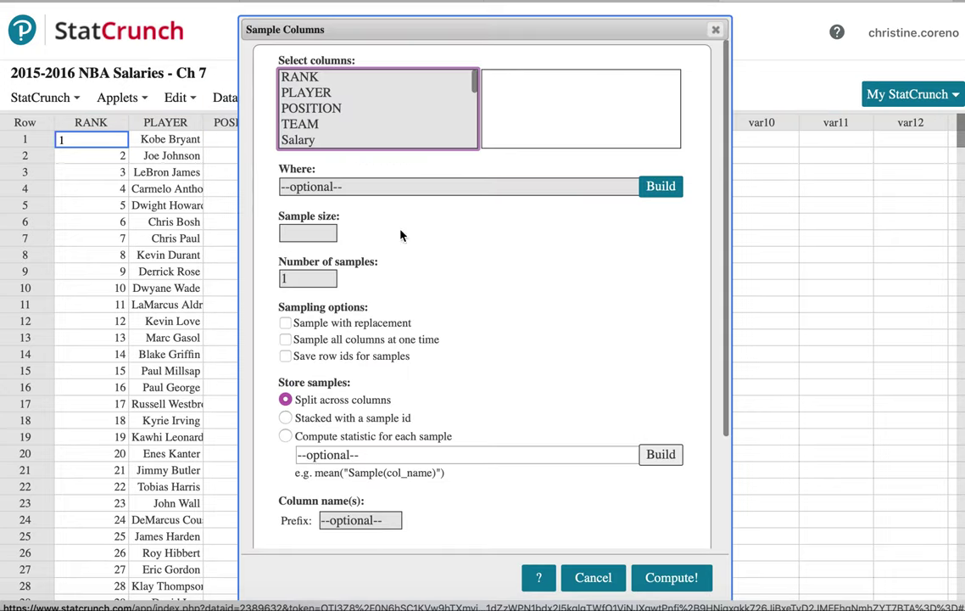
pyautogui.click(299, 140)
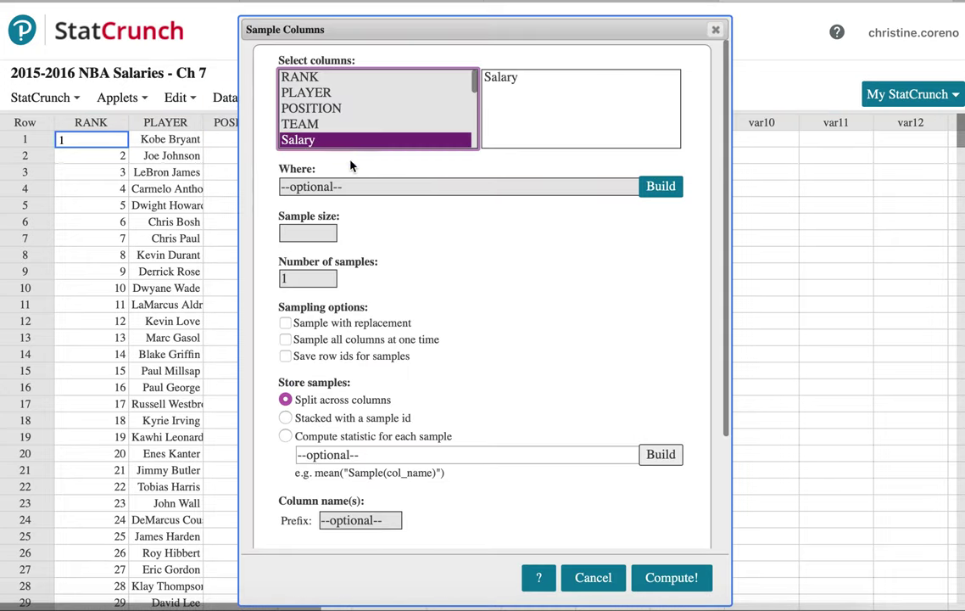
pyautogui.click(291, 230)
pyautogui.write('10')
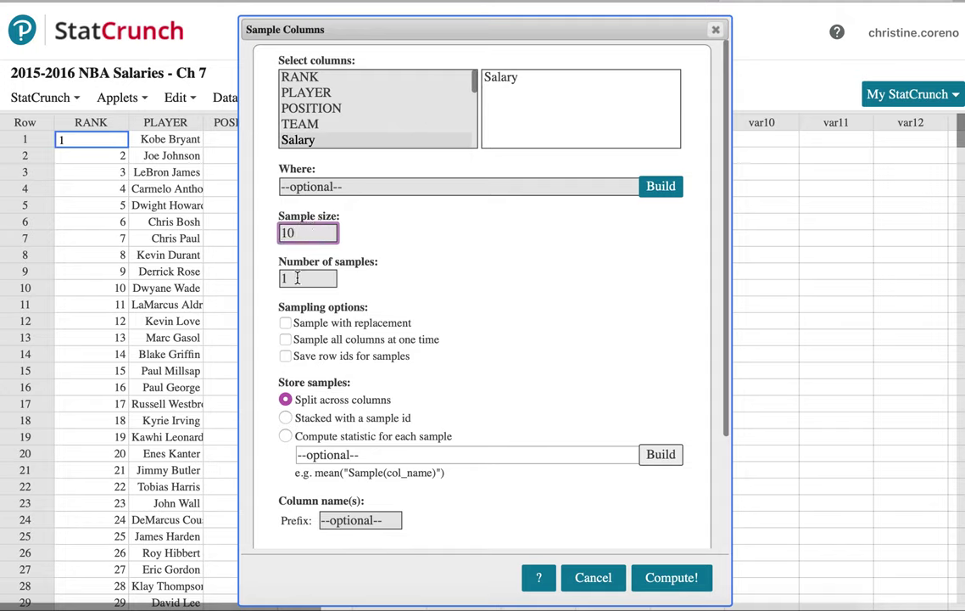
# Step: Compute 1000 samples split across columns, close the results message and look over the generated sample columns
pyautogui.click(297, 278)
pyautogui.write('1')
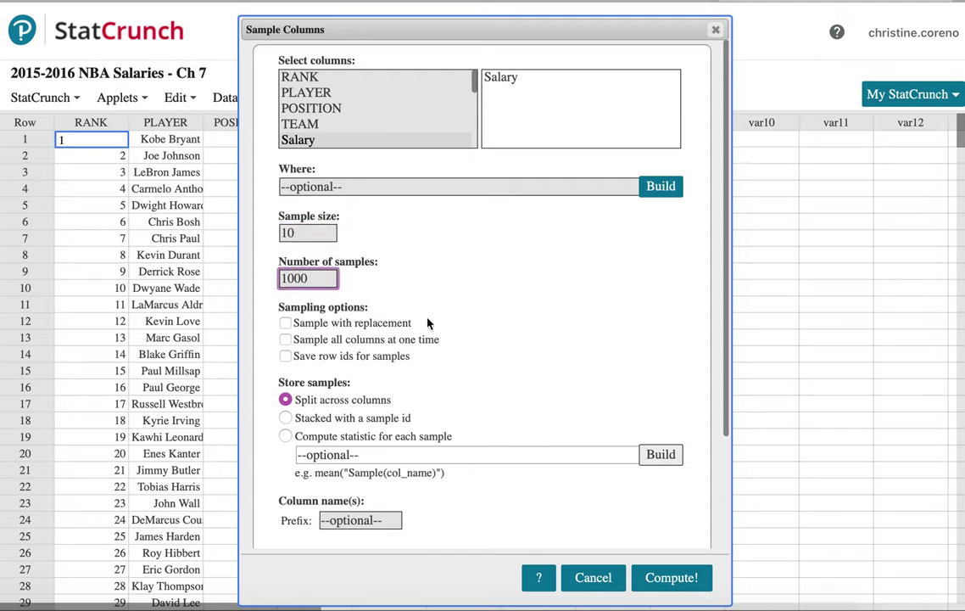
pyautogui.click(686, 579)
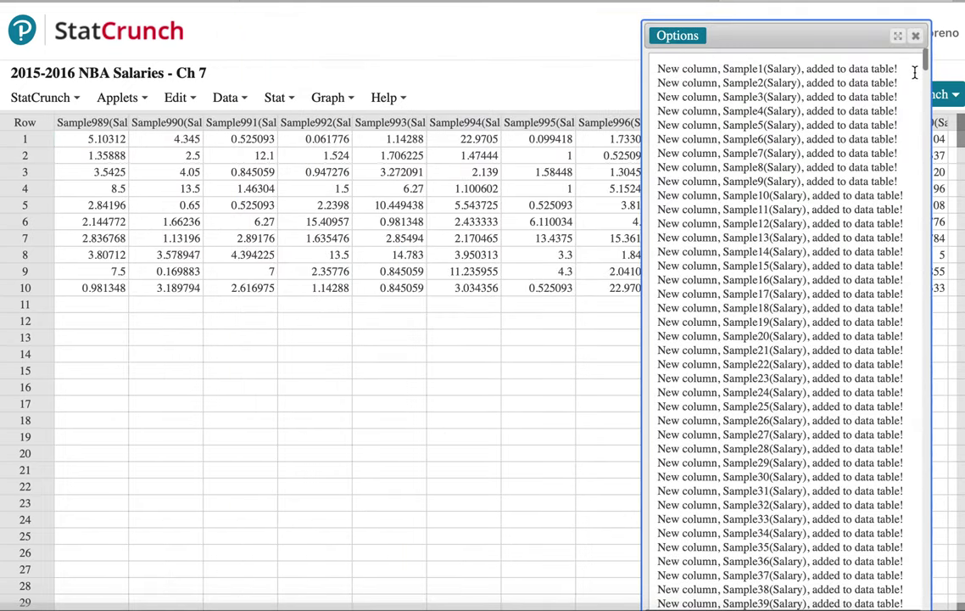
pyautogui.click(915, 36)
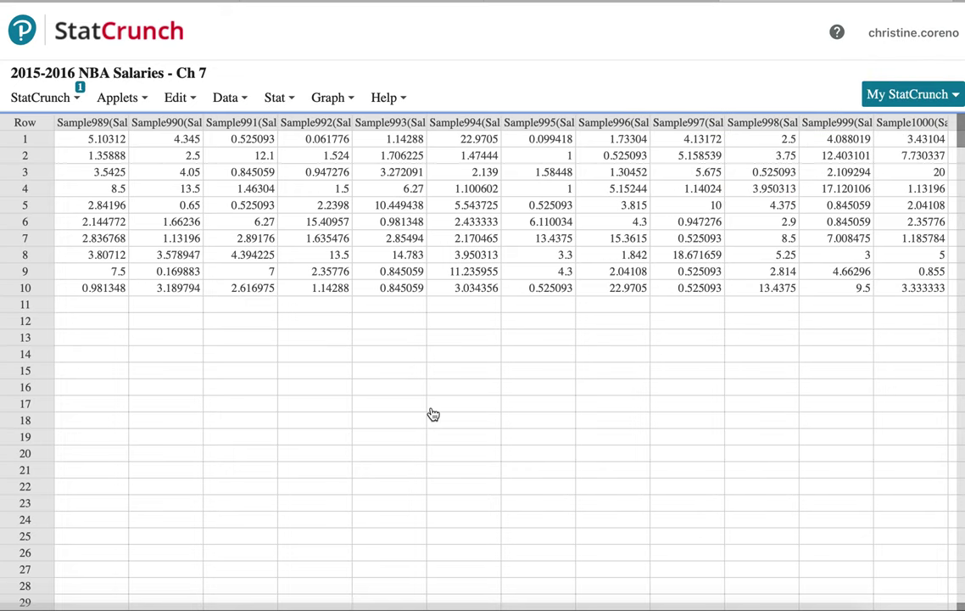
pyautogui.scroll(-3, 416, 402)
pyautogui.scroll(3, 339, 356)
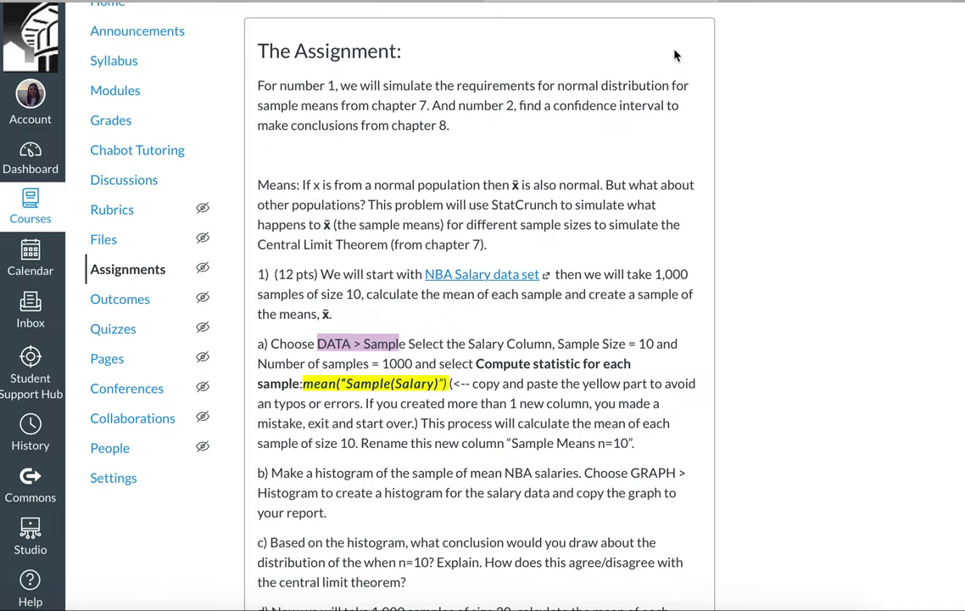
# Step: Set up sampling of the Salary column in the original NBA data, with sample size 10 and 1000 samples
pyautogui.click(847, 3)
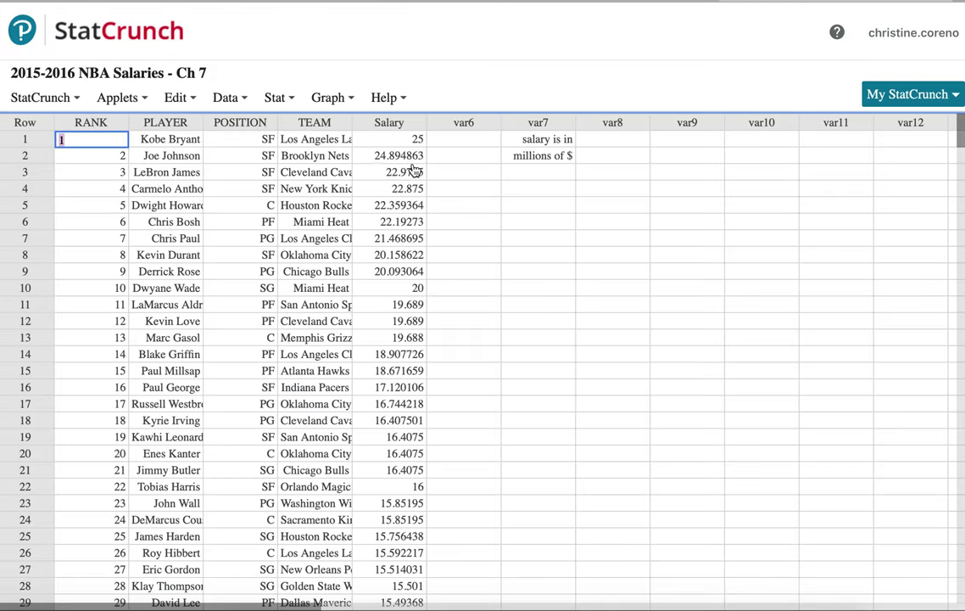
pyautogui.click(237, 97)
pyautogui.click(232, 101)
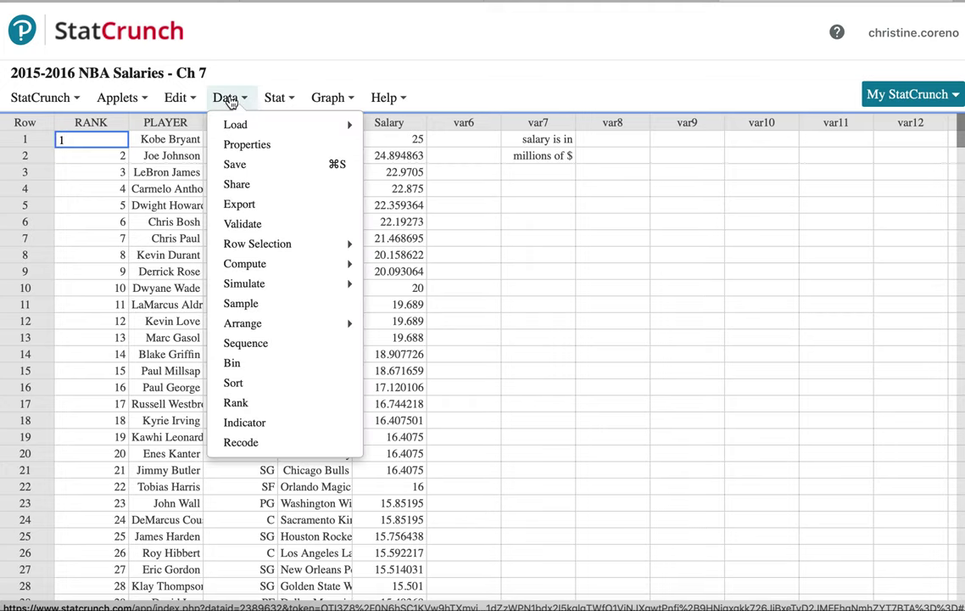
pyautogui.click(246, 304)
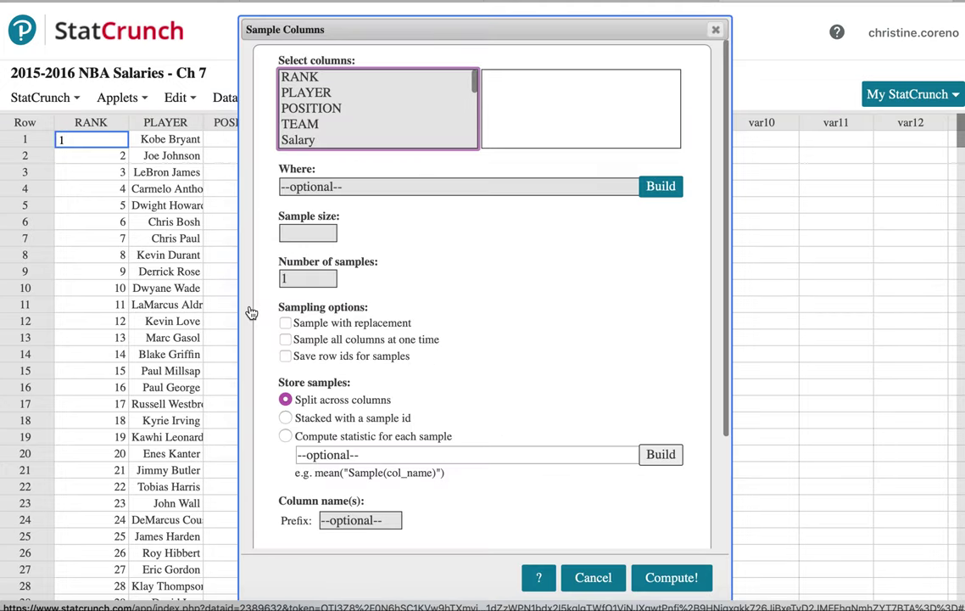
pyautogui.click(327, 140)
pyautogui.click(307, 233)
pyautogui.write('10')
pyautogui.press('Tab')
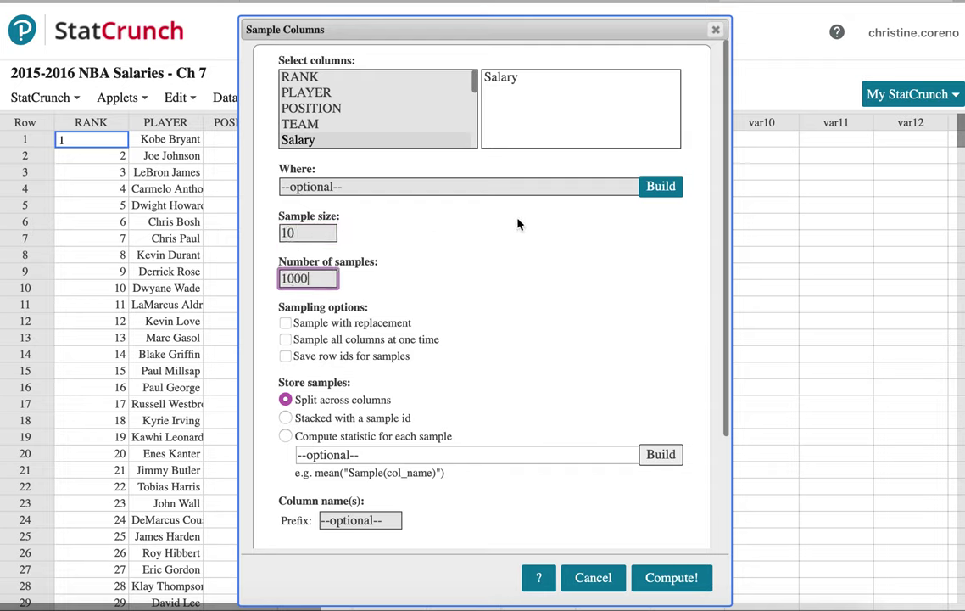
pyautogui.write('1000')
# Step: Copy the highlighted formula mean(“Sample(Salary)”) from the assignment and use it as the statistic computed for each sample
pyautogui.click(556, 2)
pyautogui.scroll(-1, 514, 364)
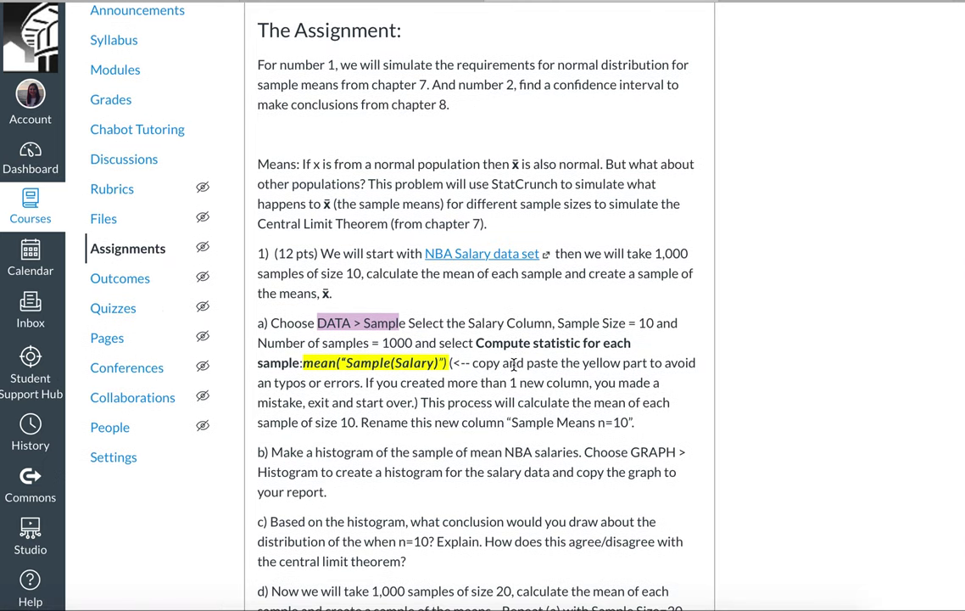
pyautogui.moveTo(303, 362); pyautogui.dragTo(448, 363)
pyautogui.hotkey('ctrl', 'c')
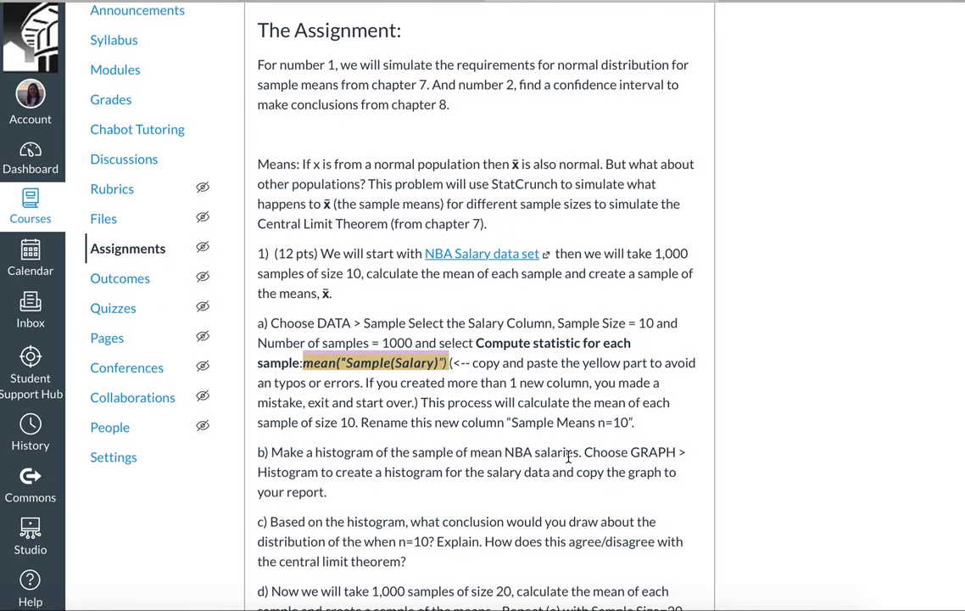
pyautogui.click(789, 4)
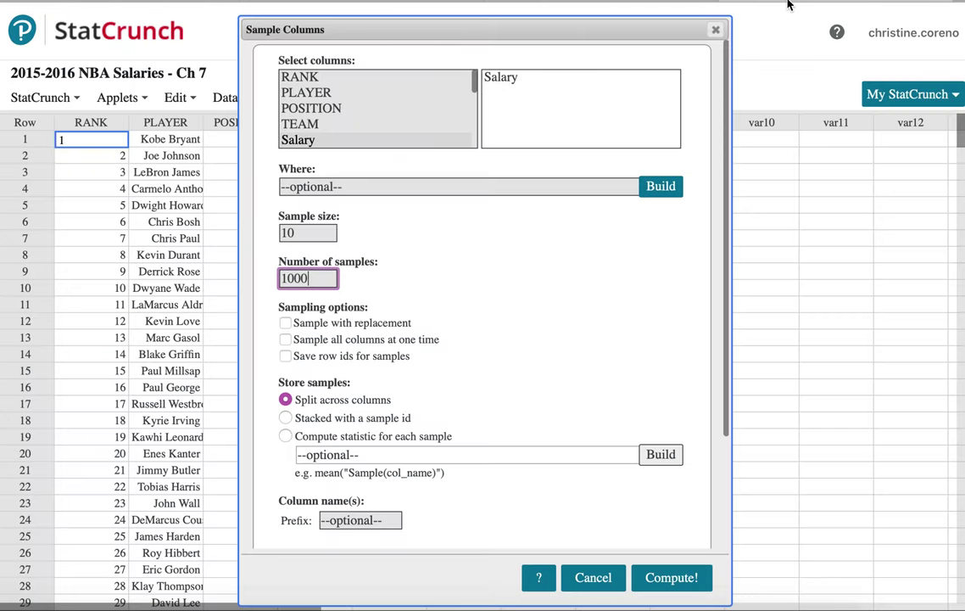
pyautogui.click(286, 436)
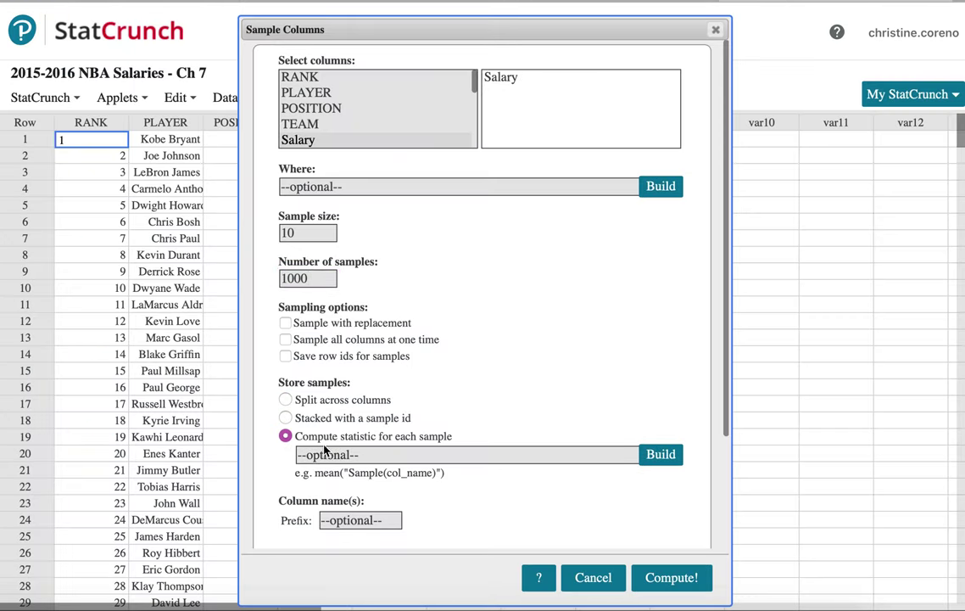
pyautogui.click(331, 454)
pyautogui.hotkey('ctrl', 'v')
pyautogui.moveTo(304, 435); pyautogui.dragTo(392, 429)
pyautogui.click(435, 453)
pyautogui.moveTo(298, 455); pyautogui.dragTo(418, 455)
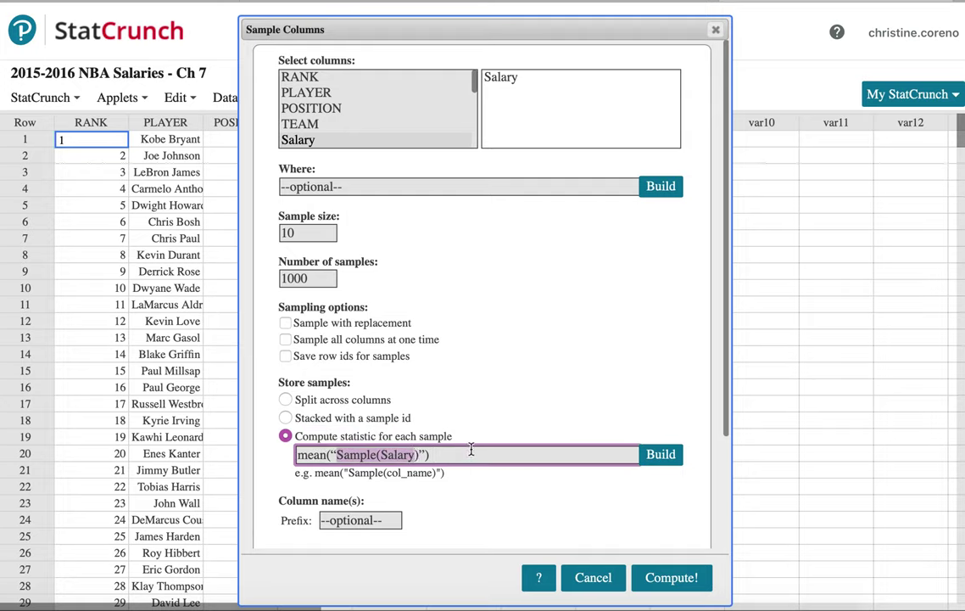
pyautogui.click(422, 456)
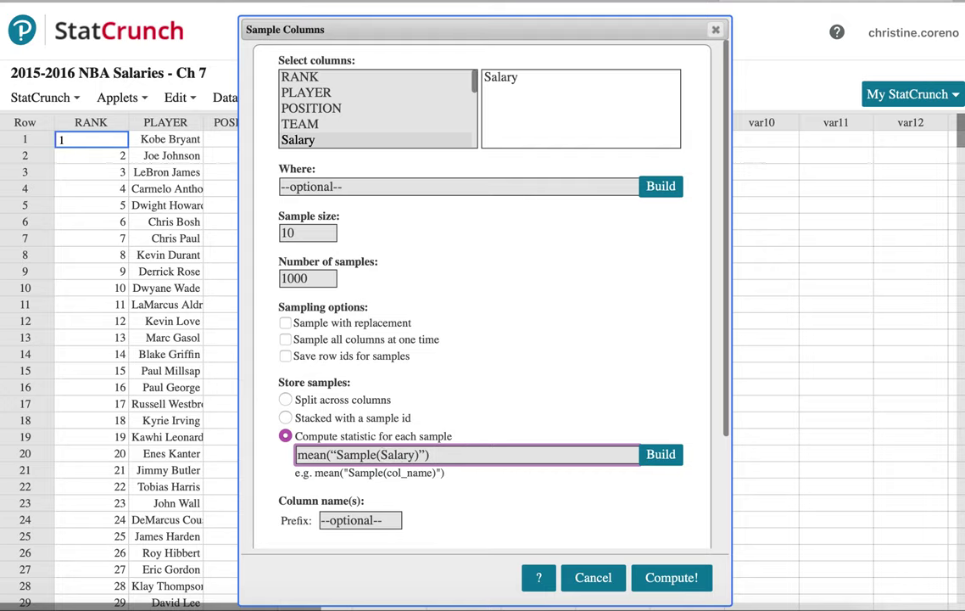
pyautogui.click(384, 456)
pyautogui.press('BackSpace')
pyautogui.write('s')
pyautogui.press('BackSpace')
pyautogui.write('S')
# Step: Compute the sample means, dismiss the results message and check the first three values in the new column
pyautogui.scroll(-3, 452, 459)
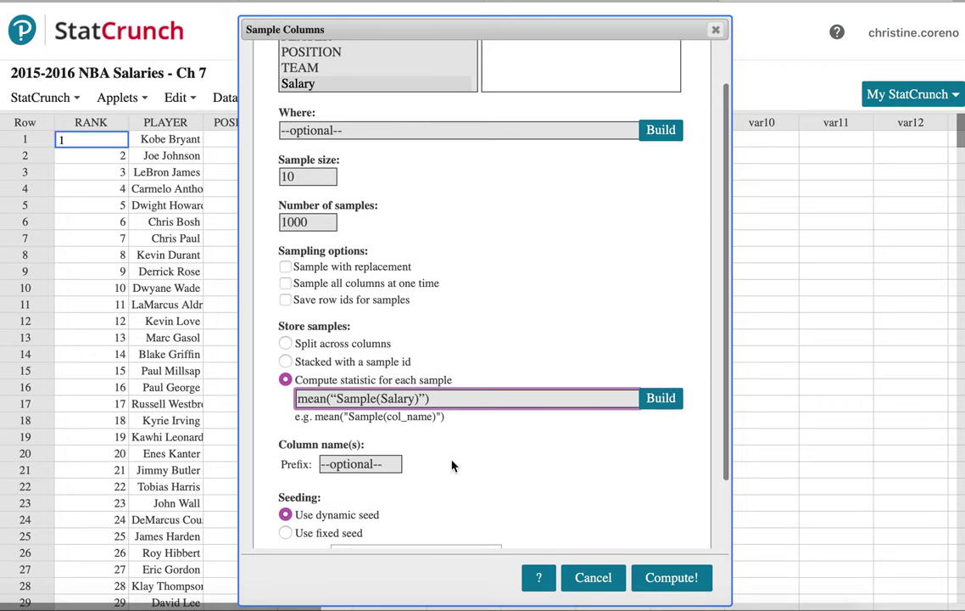
pyautogui.click(674, 579)
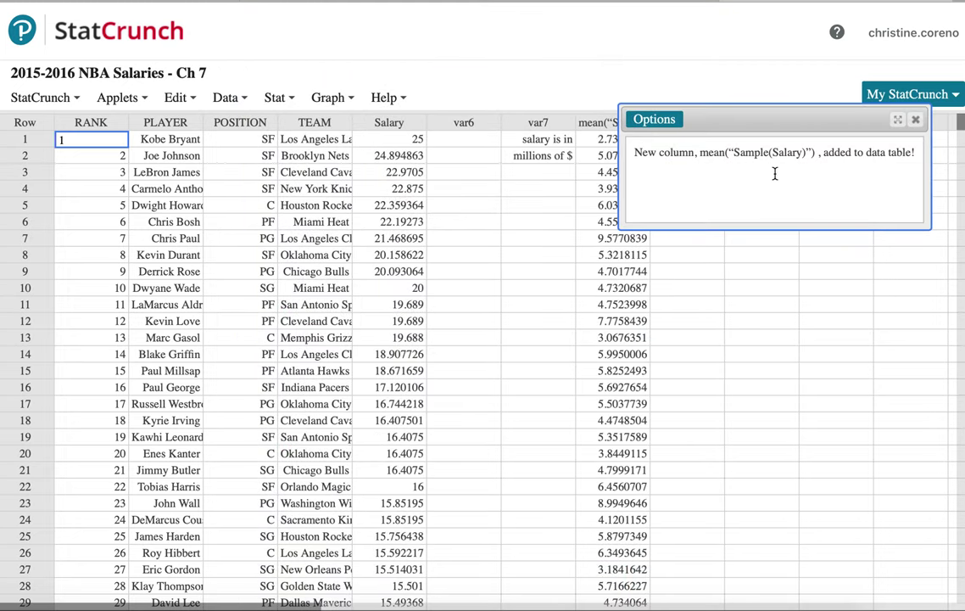
pyautogui.click(918, 124)
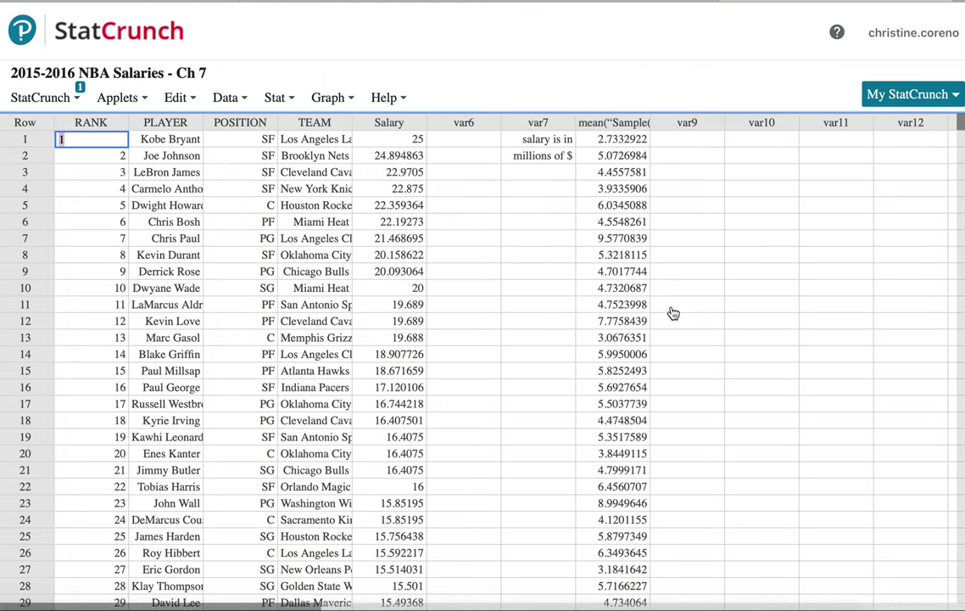
pyautogui.click(613, 140)
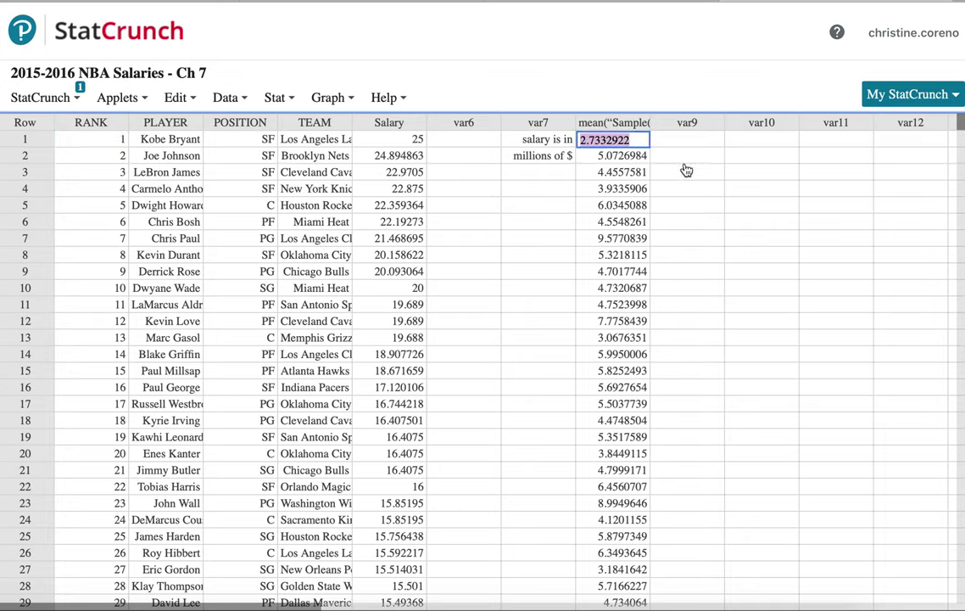
pyautogui.press('Down')
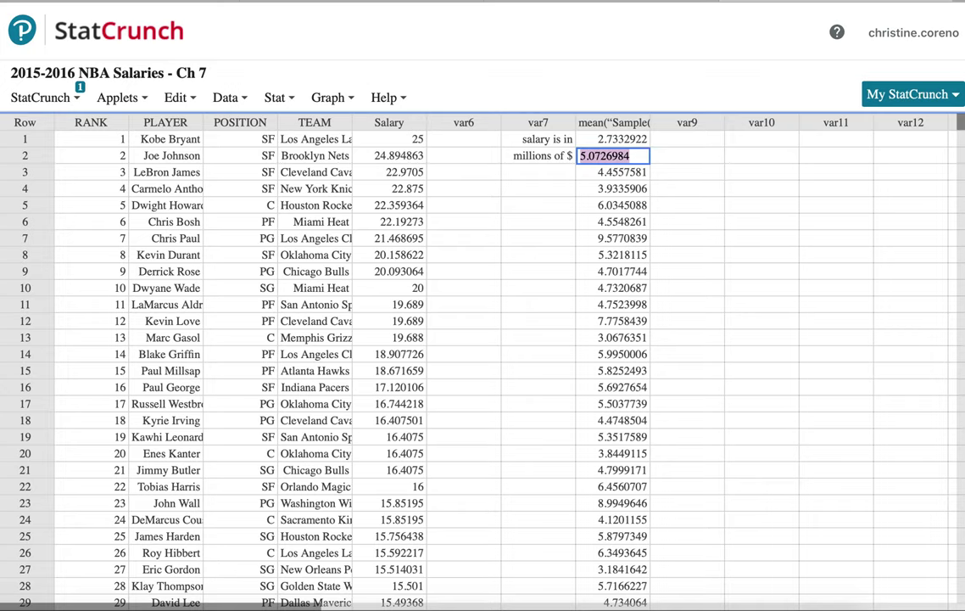
pyautogui.press('Down')
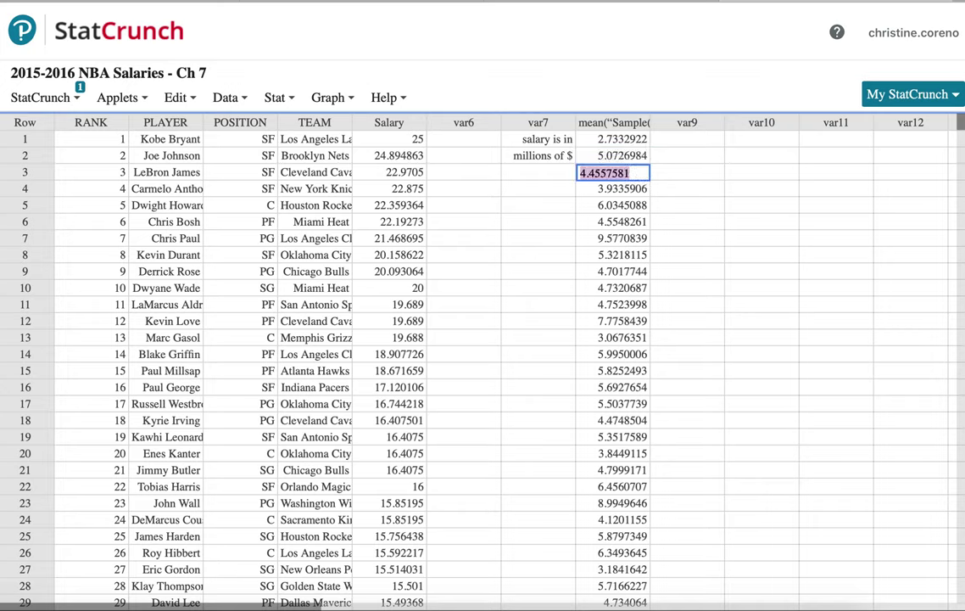
# Step: Copy the column name “Sample Means n=10” from the Canvas assignment and rename the new sample means column in StatCrunch with it
pyautogui.click(584, 2)
pyautogui.scroll(-1, 544, 363)
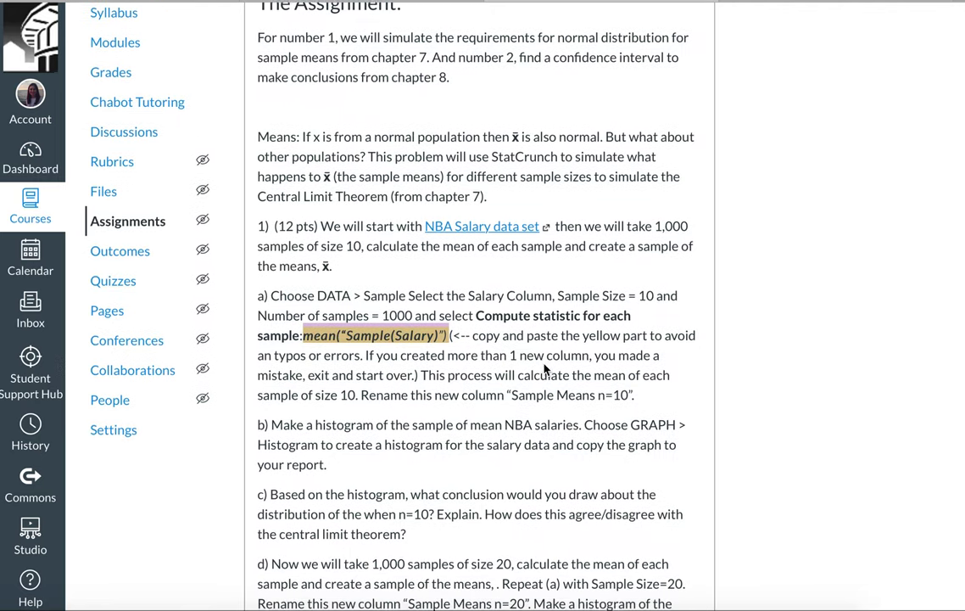
pyautogui.moveTo(511, 390); pyautogui.dragTo(629, 392)
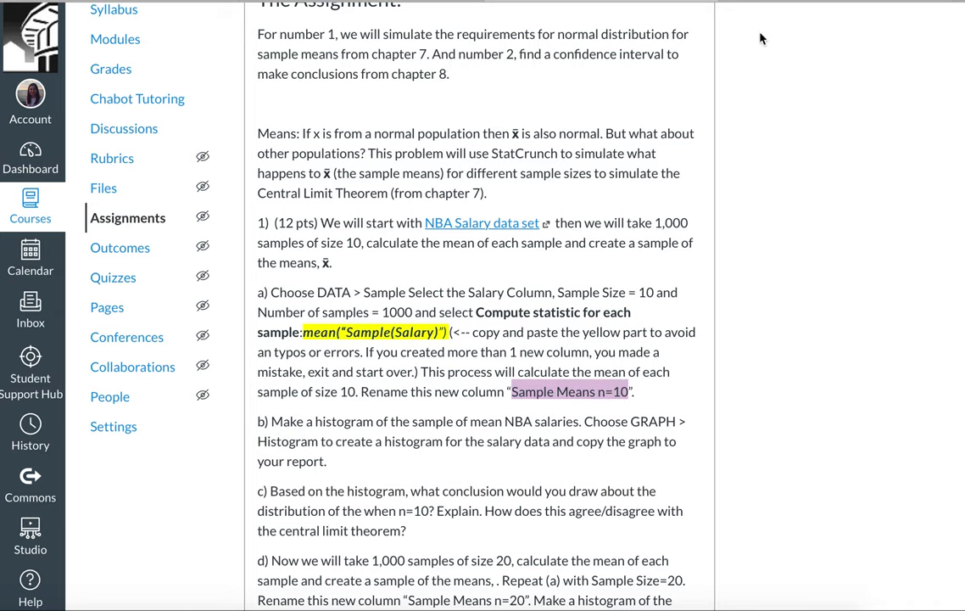
pyautogui.click(774, 3)
pyautogui.click(616, 123)
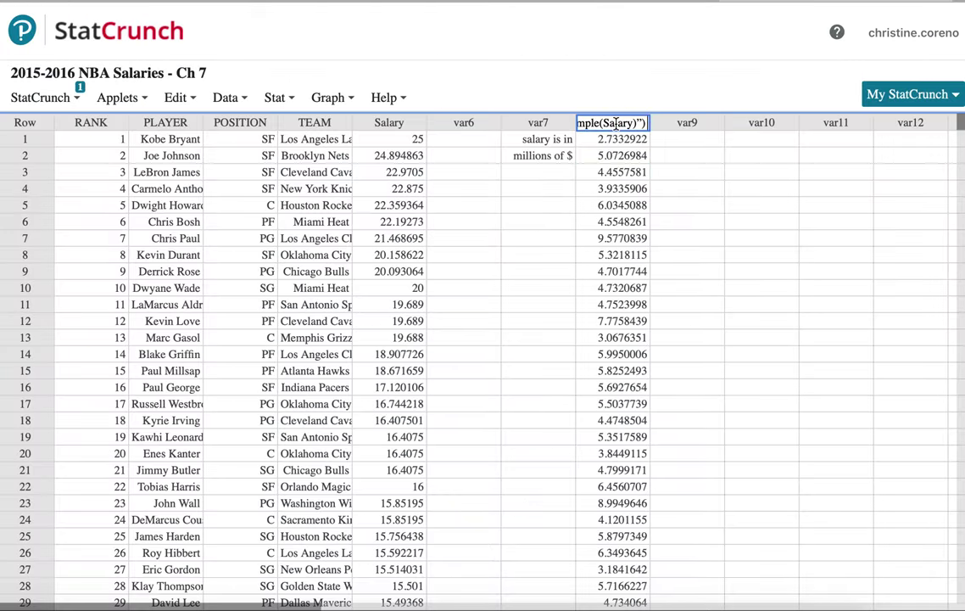
pyautogui.click(688, 205)
pyautogui.click(617, 119)
pyautogui.click(703, 211)
# Step: Check part b of the assignment and set up a histogram of the Sample Means n=10 column
pyautogui.click(601, 2)
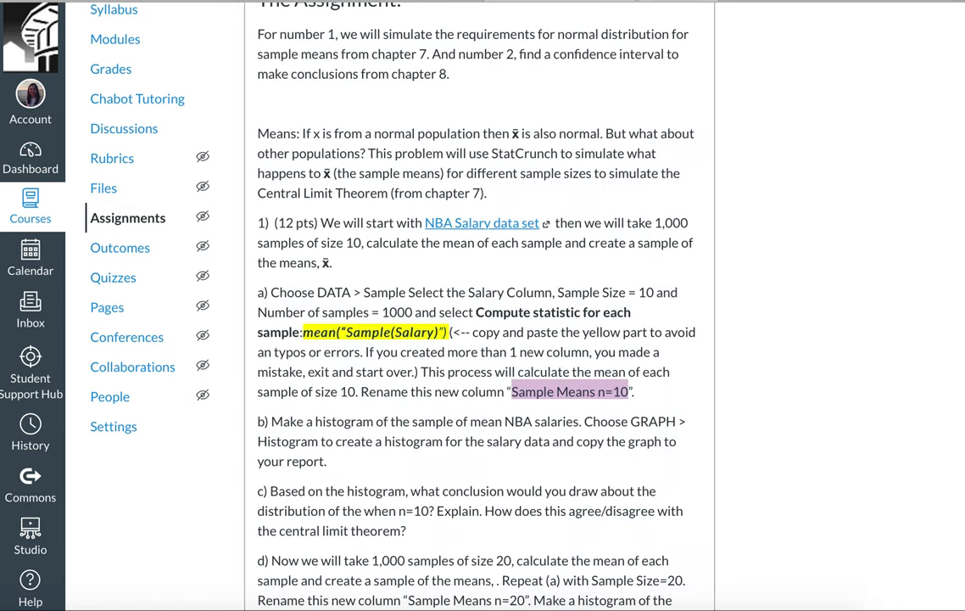
pyautogui.scroll(-2, 475, 310)
pyautogui.moveTo(434, 361); pyautogui.dragTo(488, 374)
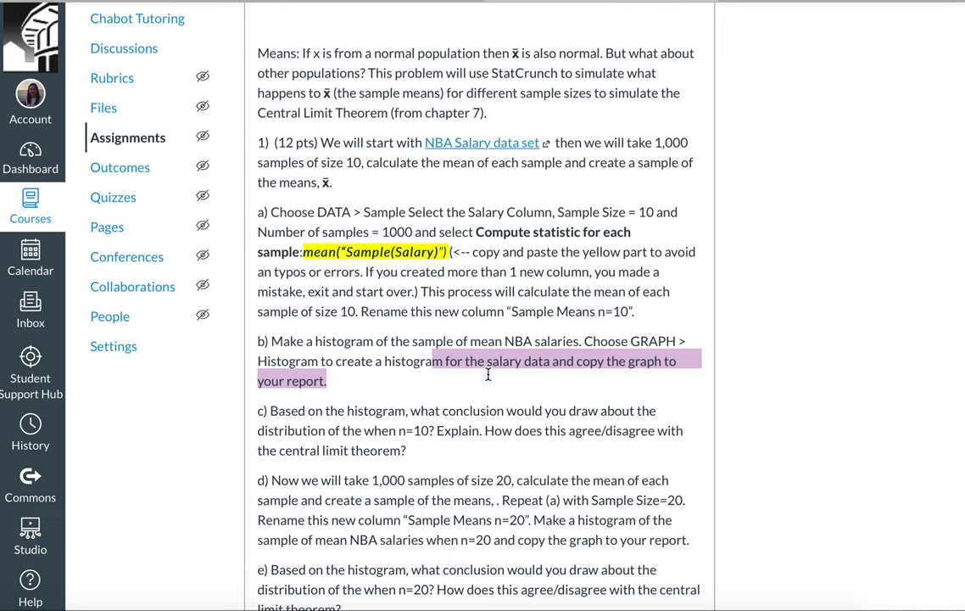
pyautogui.click(843, 2)
pyautogui.click(348, 96)
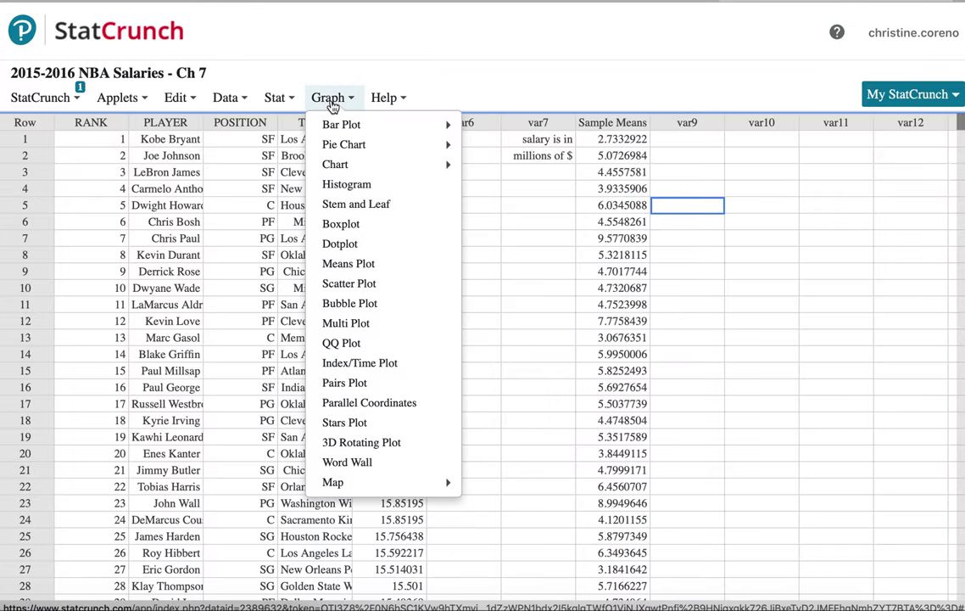
pyautogui.click(343, 126)
pyautogui.click(340, 109)
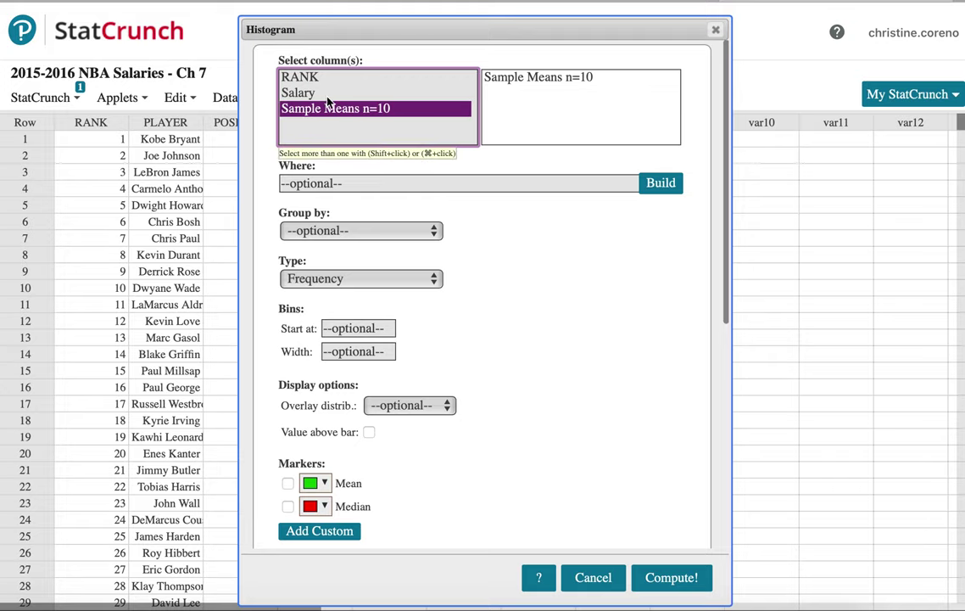
pyautogui.click(326, 94)
pyautogui.click(333, 108)
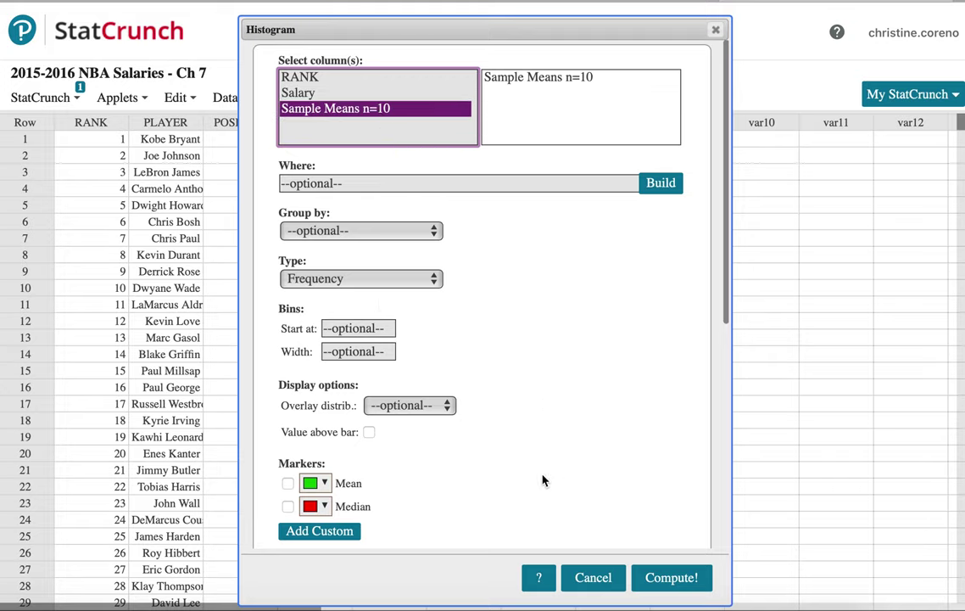
# Step: Title the histogram “????”, compute it, look over the graph and close it
pyautogui.scroll(-5, 537, 397)
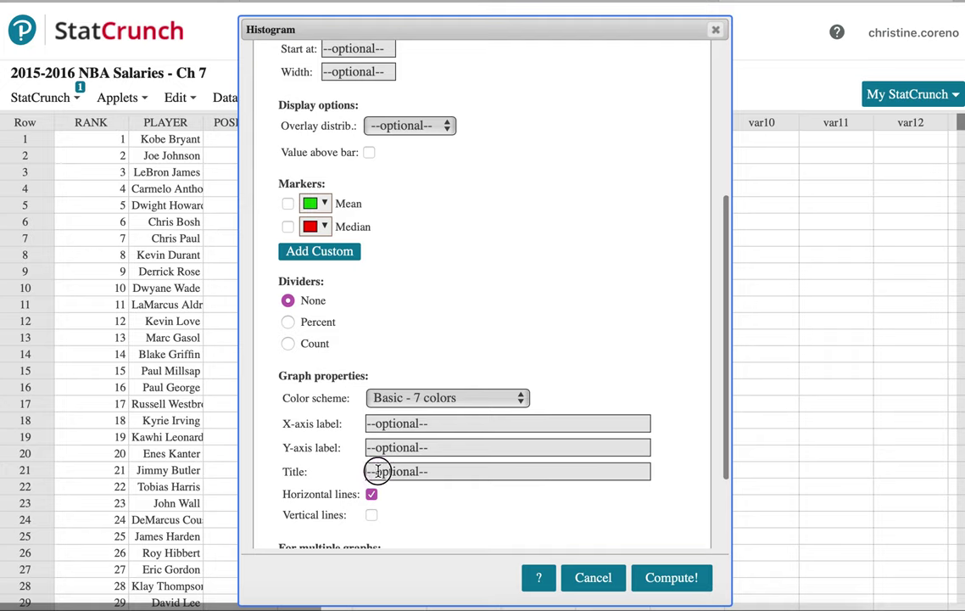
pyautogui.click(370, 471)
pyautogui.scroll(-3, 509, 381)
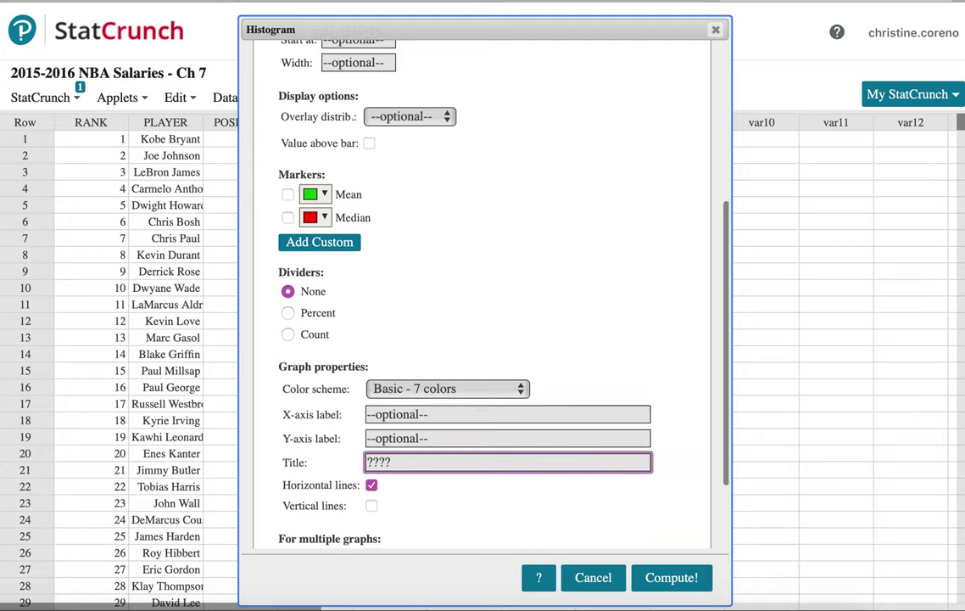
pyautogui.click(649, 584)
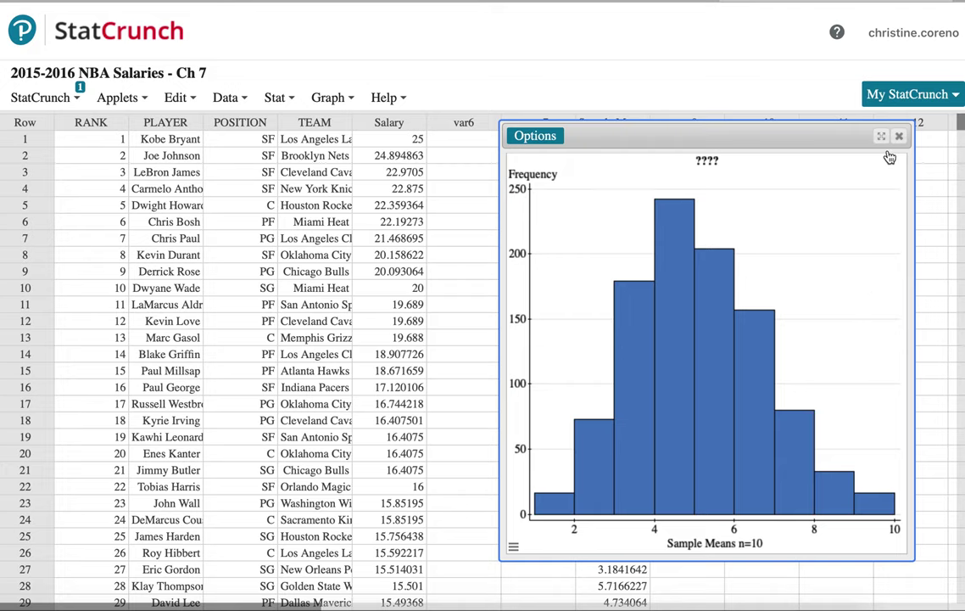
pyautogui.moveTo(889, 153); pyautogui.dragTo(812, 137)
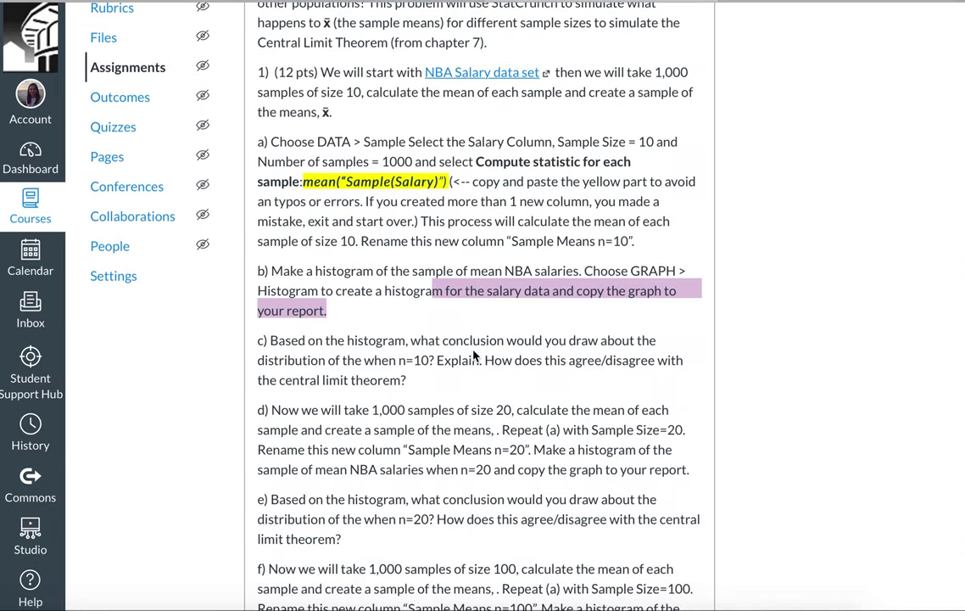
# Step: Read assignment parts d and f for the sample sizes to use in the repeated simulations
pyautogui.scroll(-1, 475, 358)
pyautogui.scroll(-1, 409, 373)
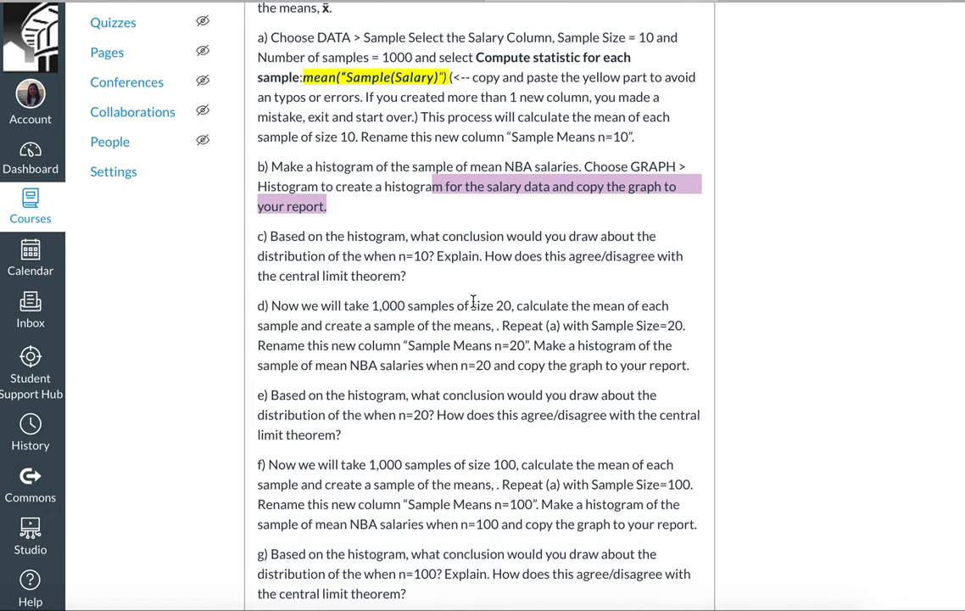
pyautogui.moveTo(465, 364); pyautogui.dragTo(514, 364)
pyautogui.scroll(-3, 494, 411)
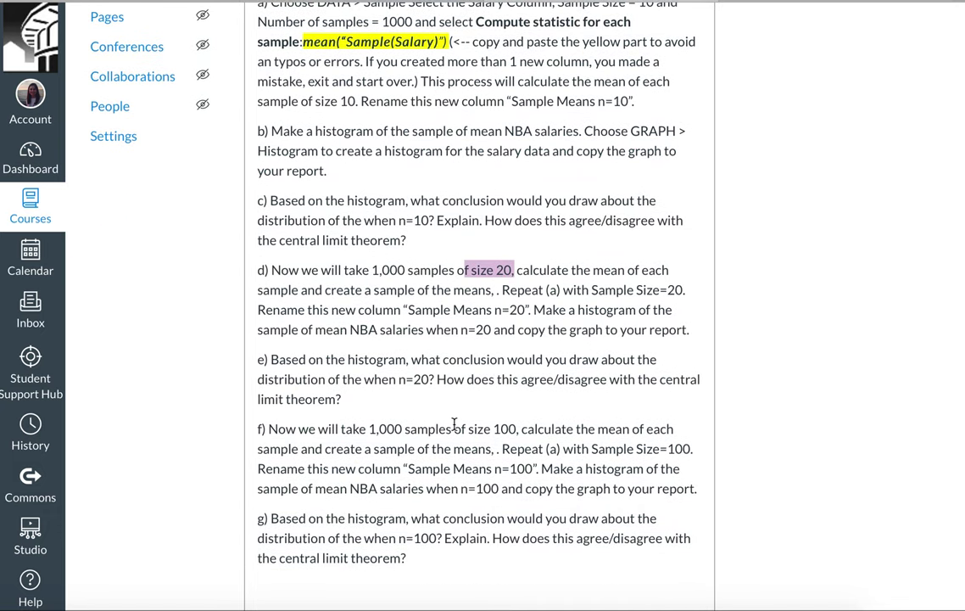
pyautogui.moveTo(454, 427); pyautogui.dragTo(519, 428)
pyautogui.scroll(3, 491, 349)
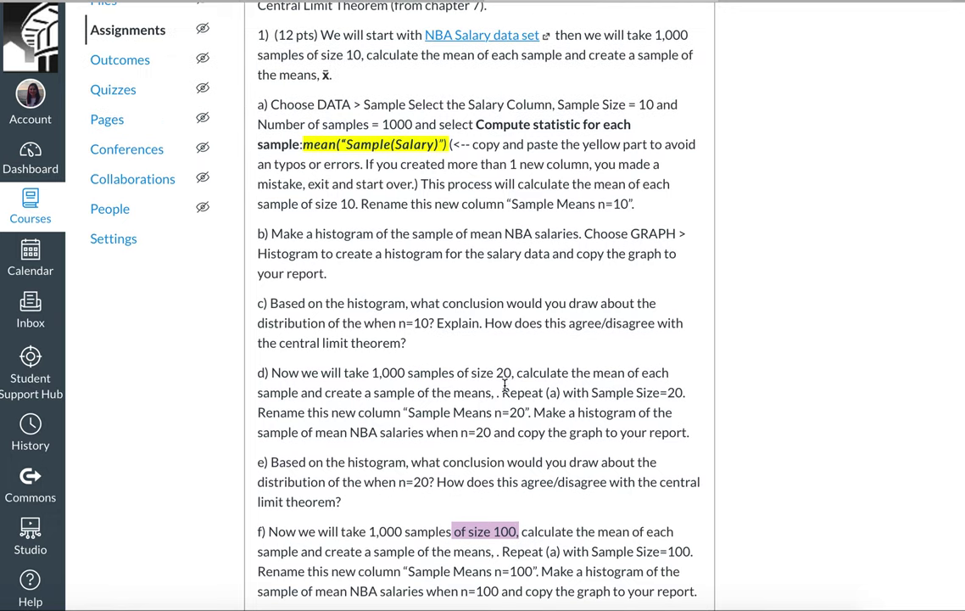
# Step: Copy the highlighted formula mean(“Sample(Salary)”) from the assignment and switch back to StatCrunch
pyautogui.moveTo(447, 146); pyautogui.dragTo(302, 144)
pyautogui.press('super+c')
pyautogui.click(756, 4)
# Step: Set up sampling of the Salary column with sample size 20 and 1000 samples
pyautogui.click(222, 102)
pyautogui.click(224, 103)
pyautogui.click(224, 102)
pyautogui.click(224, 102)
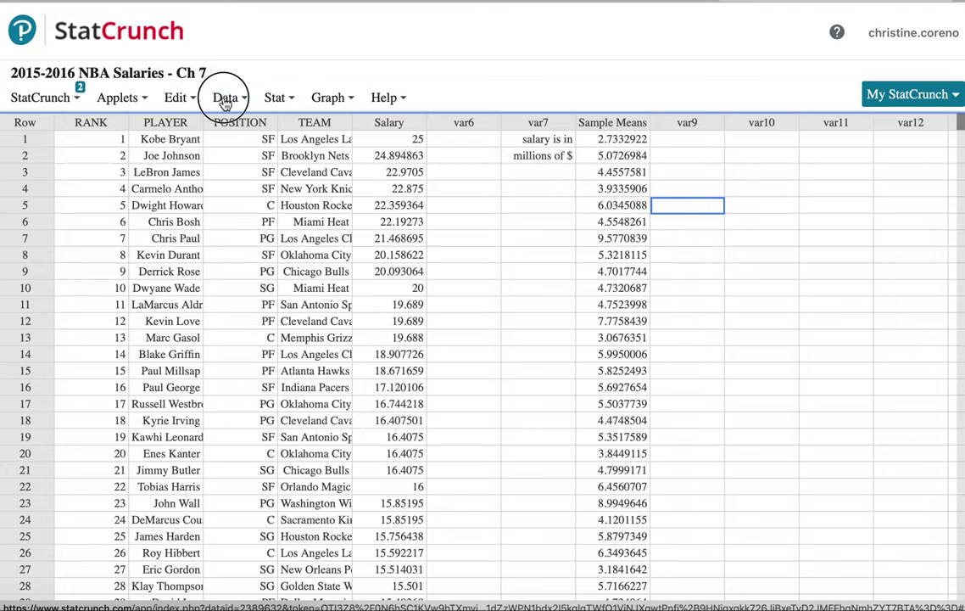
pyautogui.click(224, 102)
pyautogui.click(242, 303)
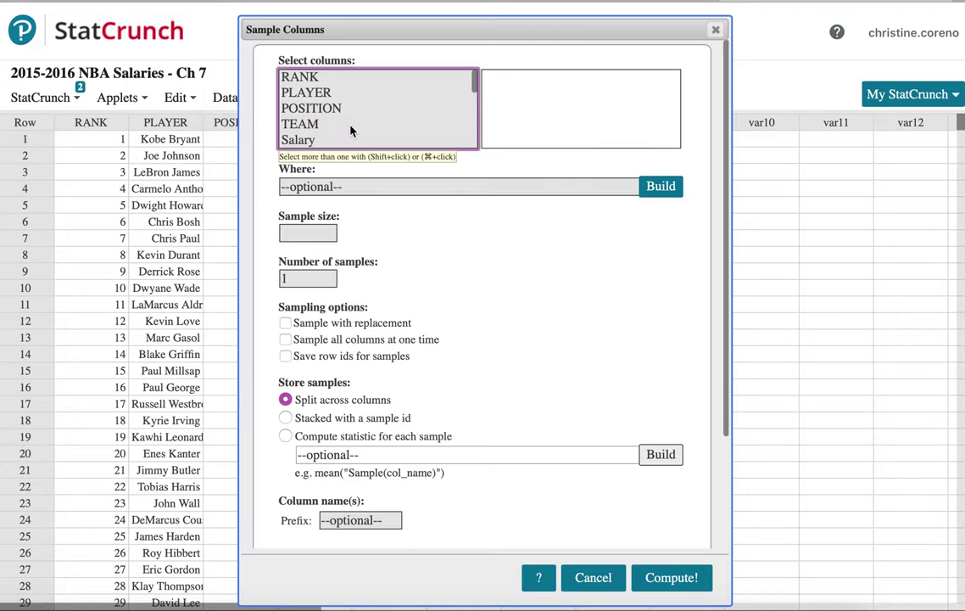
pyautogui.click(328, 140)
pyautogui.click(315, 232)
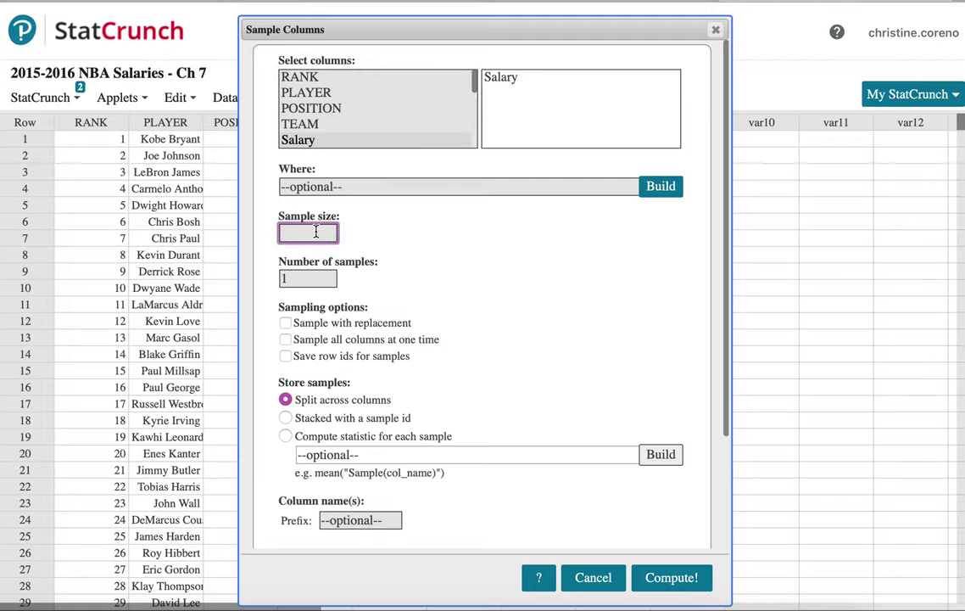
pyautogui.write('20')
pyautogui.press('Tab')
pyautogui.write('10')
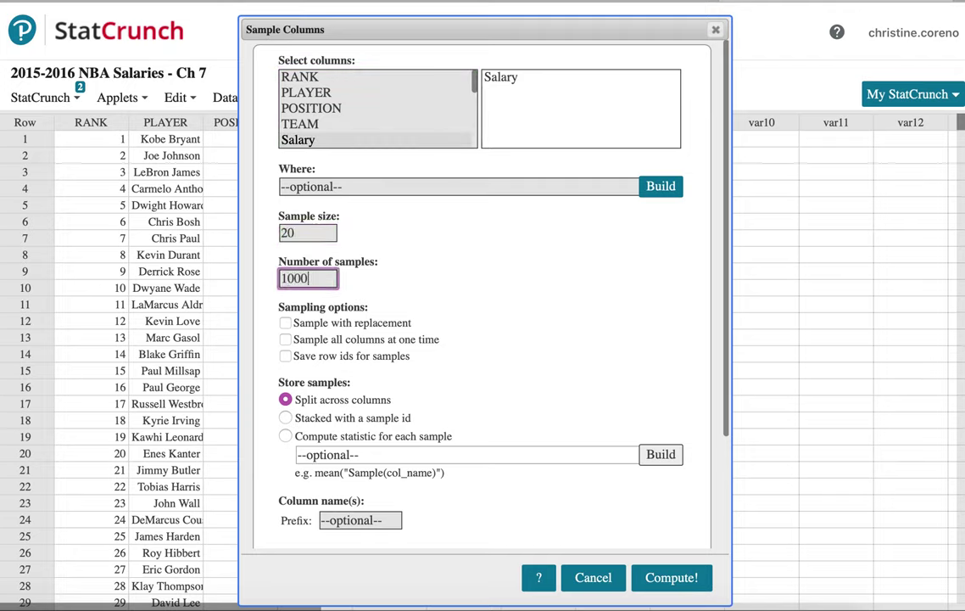
# Step: Use mean(“Sample(Salary)”) as the statistic for each sample of size 20 and compute the sample means
pyautogui.click(326, 455)
pyautogui.click(289, 437)
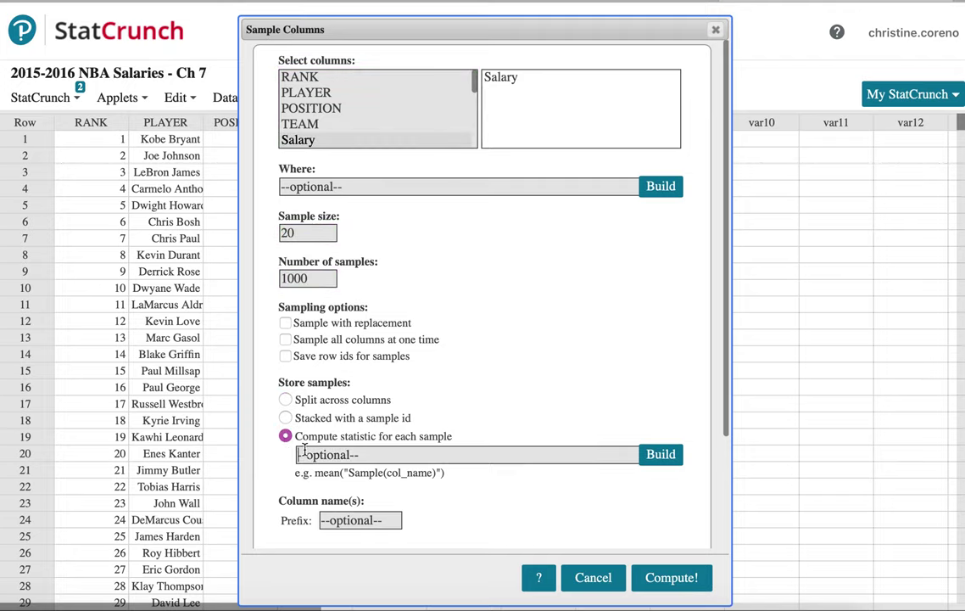
pyautogui.click(310, 453)
pyautogui.press('super+v')
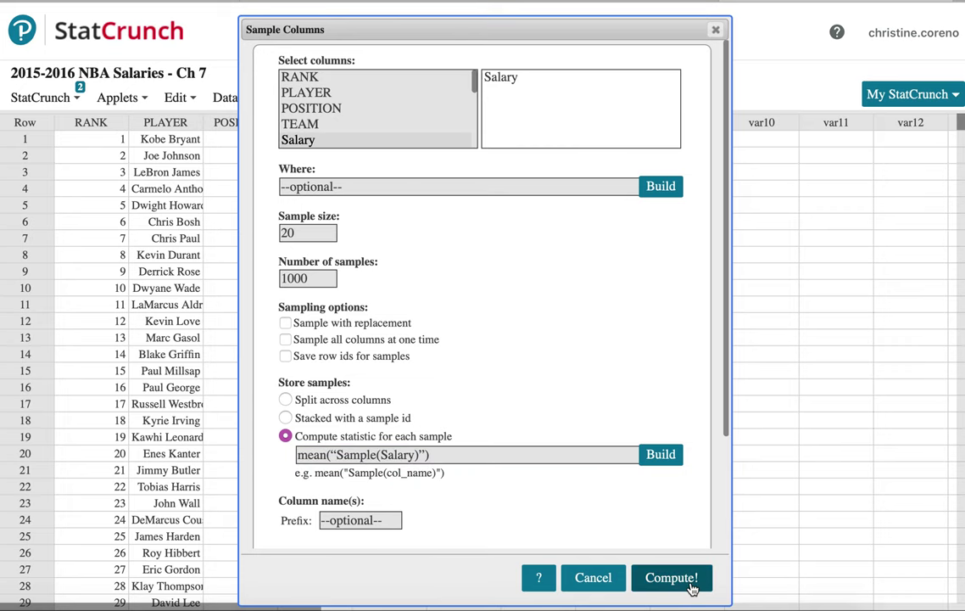
pyautogui.click(691, 582)
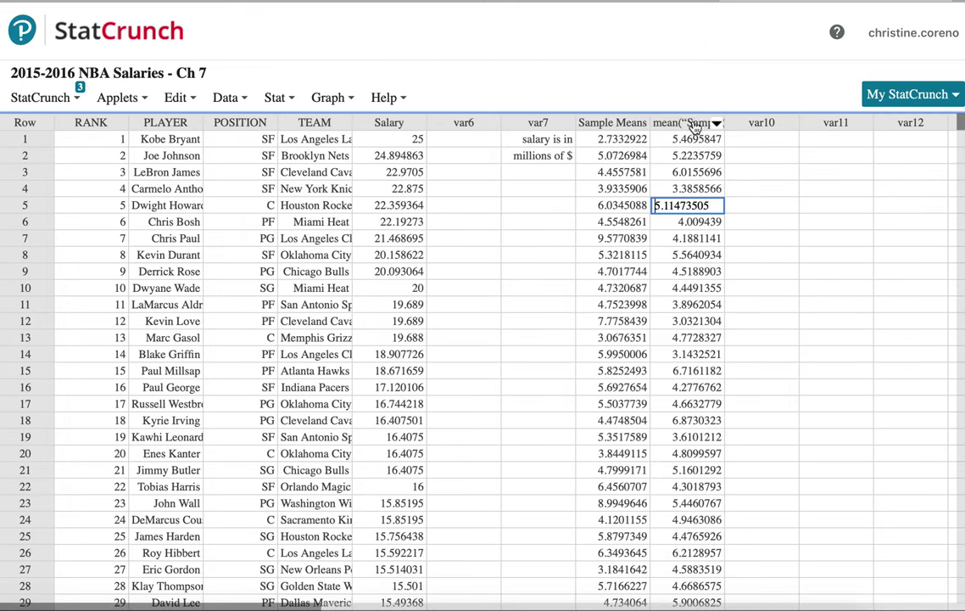
# Step: Rename the newly added mean column as “Sample Means n=20”
pyautogui.doubleClick(688, 122)
pyautogui.write('Sample Means n=')
pyautogui.write('20')
pyautogui.press('Return')
# Step: Set up sampling of the Salary column with sample size 100 and 1000 samples
pyautogui.click(226, 98)
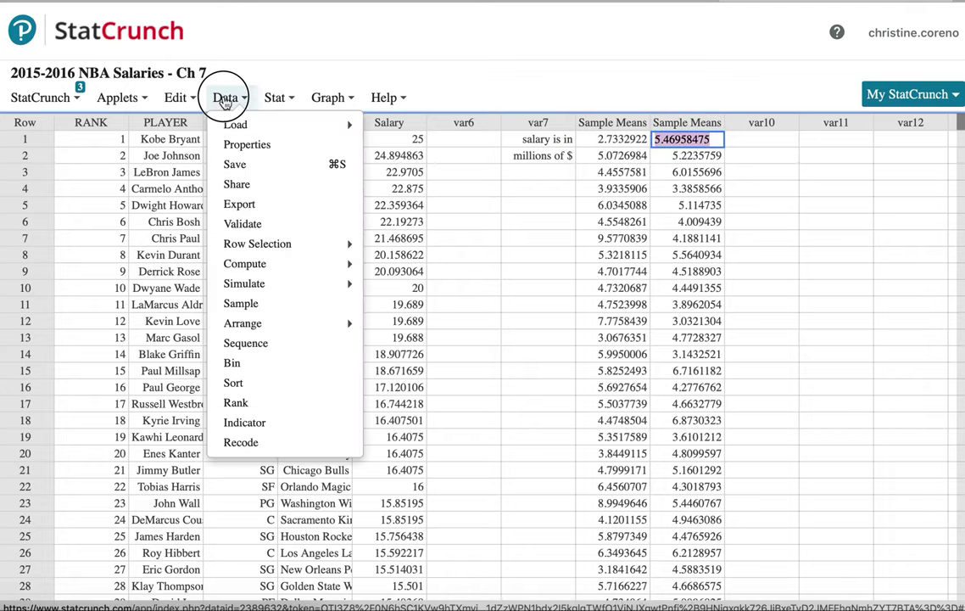
pyautogui.click(225, 100)
pyautogui.click(225, 99)
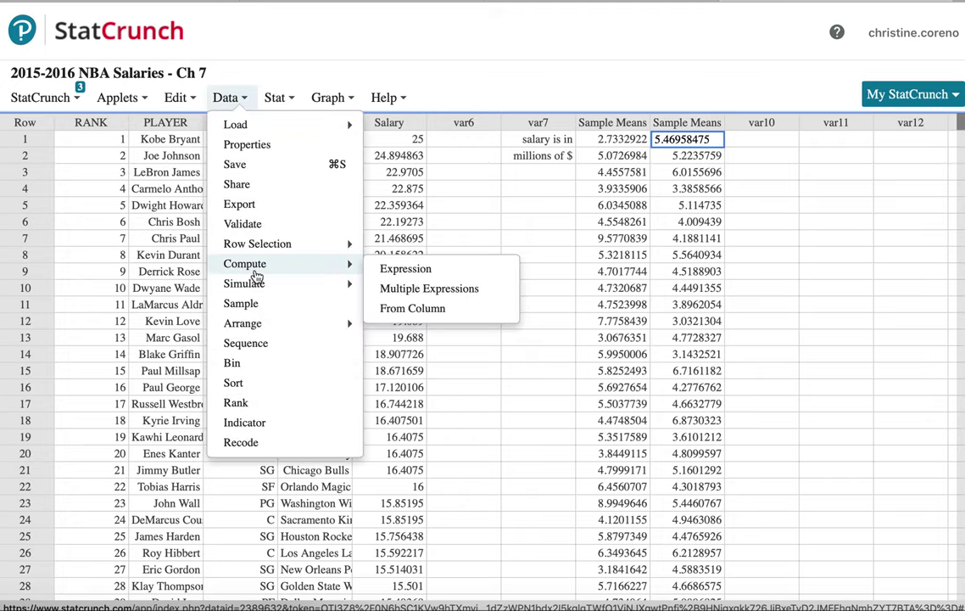
pyautogui.click(255, 305)
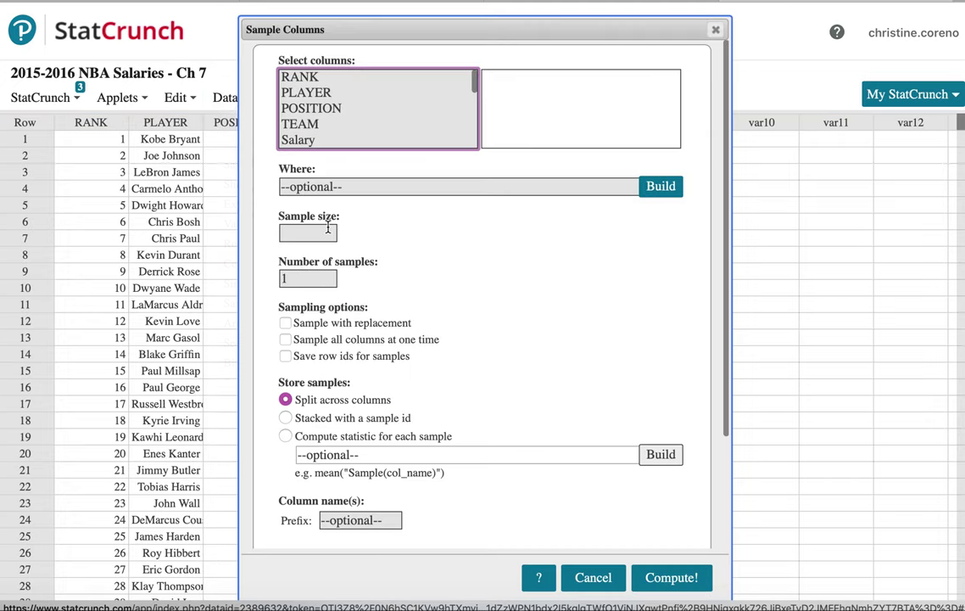
pyautogui.click(293, 140)
pyautogui.click(302, 238)
pyautogui.write('100')
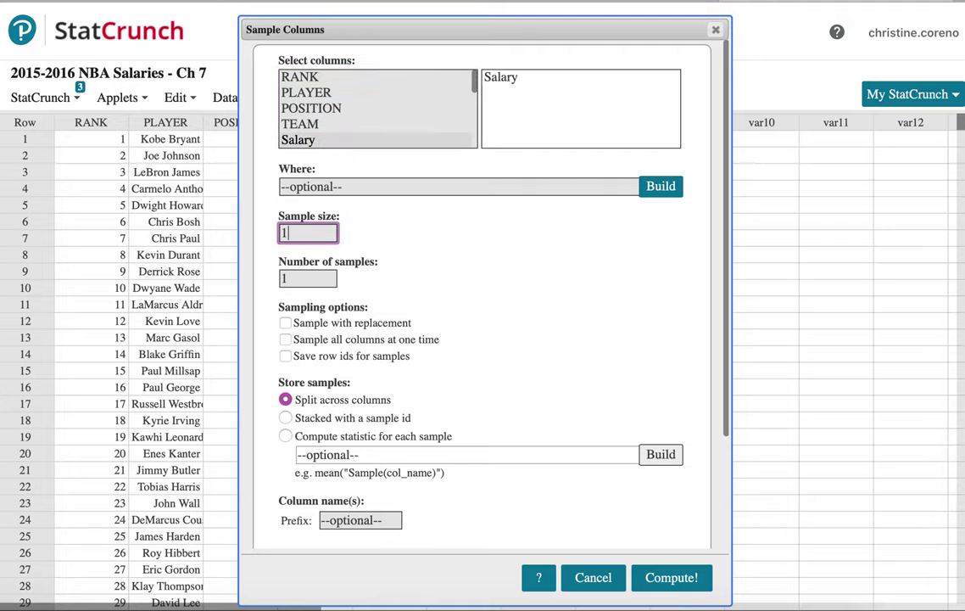
pyautogui.press('Tab')
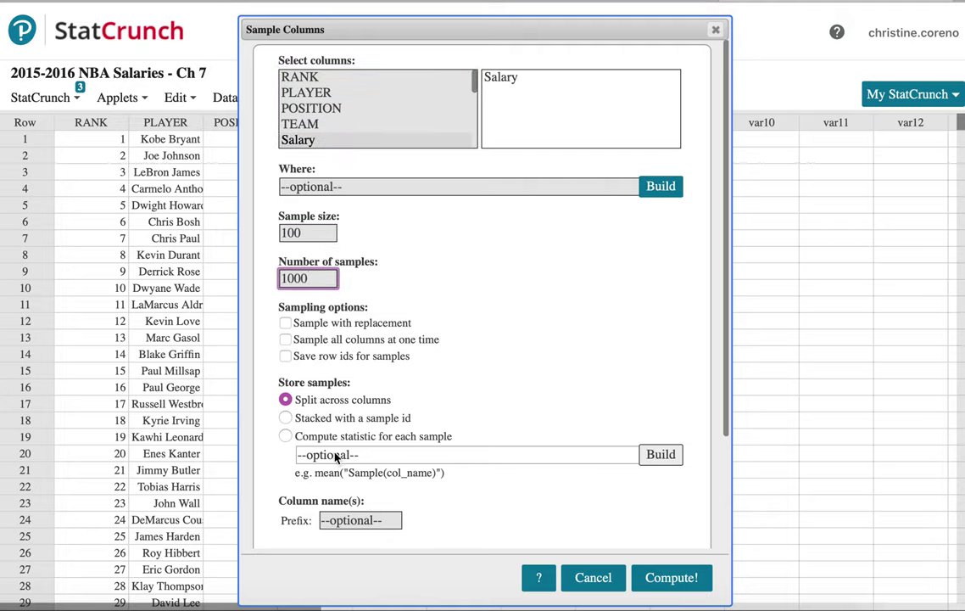
# Step: Use mean(“Sample(Salary)”) as the statistic for each sample of size 100 and compute the sample means
pyautogui.click(335, 454)
pyautogui.click(287, 435)
pyautogui.click(312, 454)
pyautogui.click(404, 472)
pyautogui.scroll(-2, 519, 490)
pyautogui.click(670, 520)
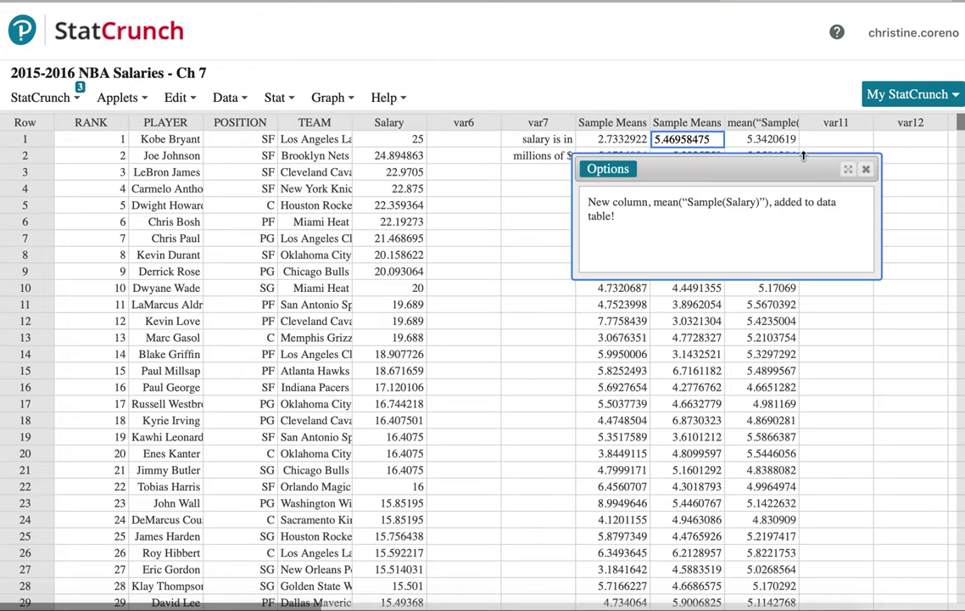
# Step: Rename the newly added mean column as “Sample Means n=100” and close the results message
pyautogui.doubleClick(761, 123)
pyautogui.write('Sample Means n=100')
pyautogui.press('Return')
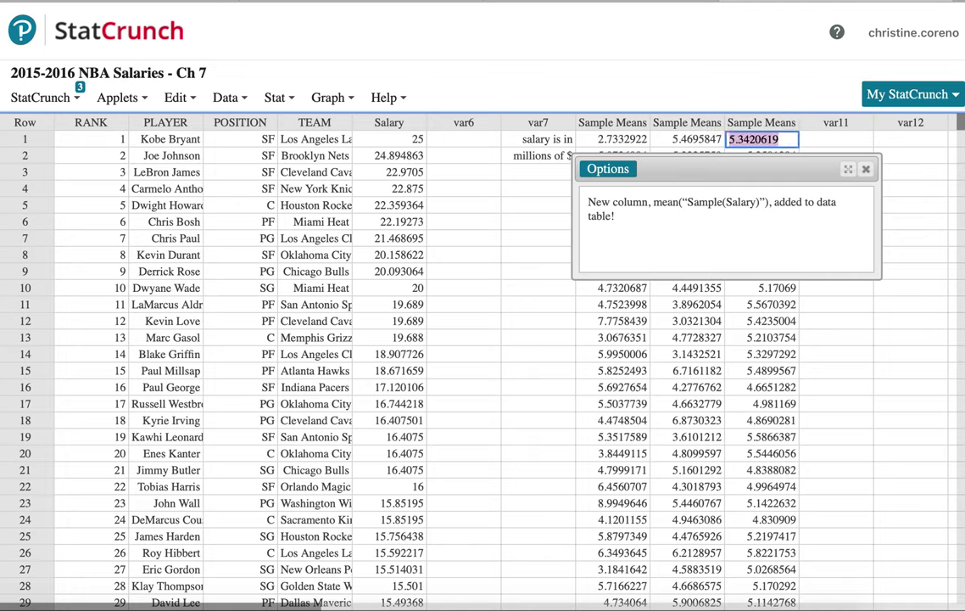
pyautogui.click(866, 169)
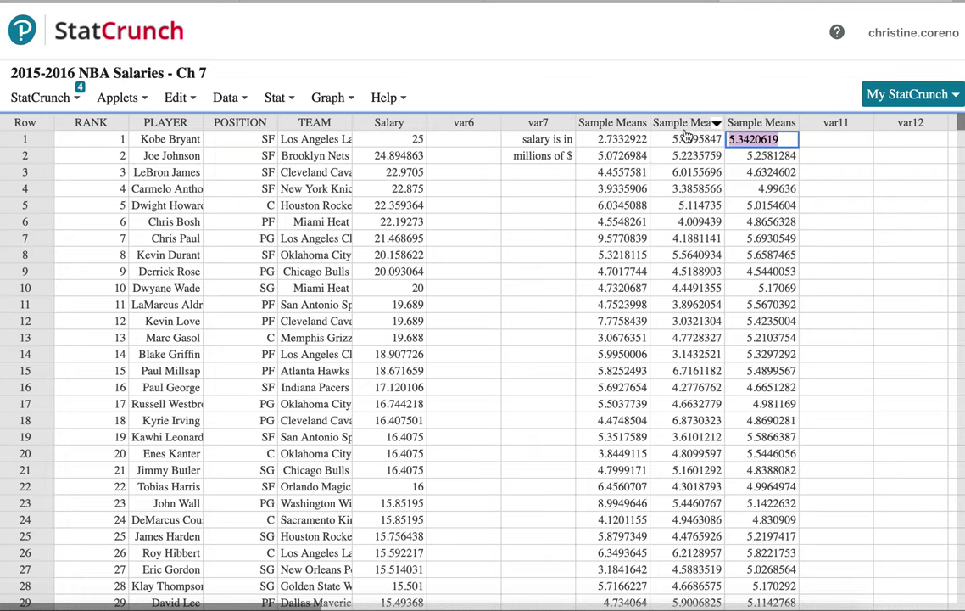
# Step: Switch to the Canvas assignment and read the histogram conclusion questions c, e and g, continuing to the calorie data in problem 2
pyautogui.click(630, 3)
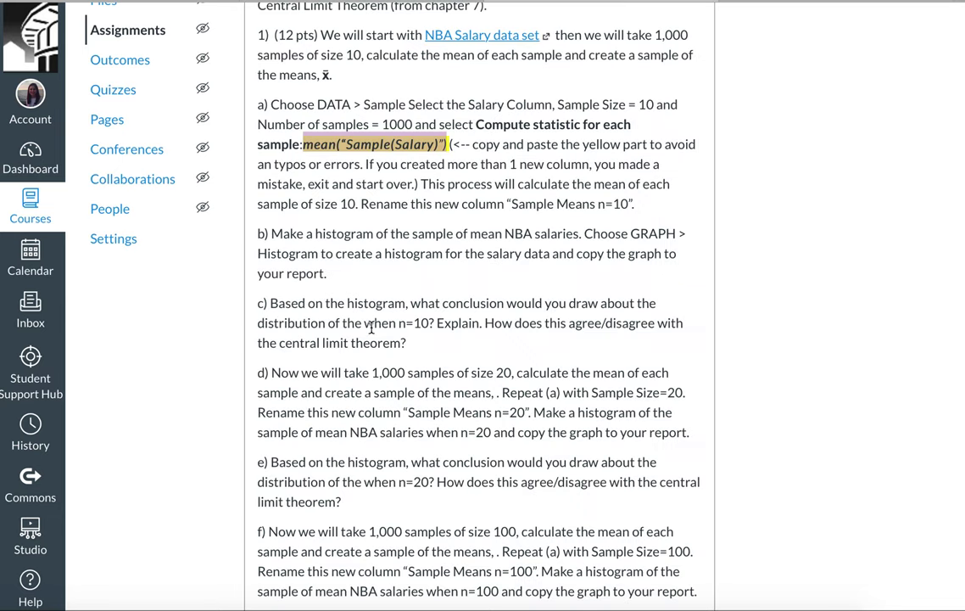
pyautogui.moveTo(338, 304); pyautogui.dragTo(372, 338)
pyautogui.click(425, 343)
pyautogui.click(270, 304)
pyautogui.scroll(-2, 372, 336)
pyautogui.moveTo(271, 358); pyautogui.dragTo(340, 392)
pyautogui.click(340, 392)
pyautogui.scroll(-1, 341, 392)
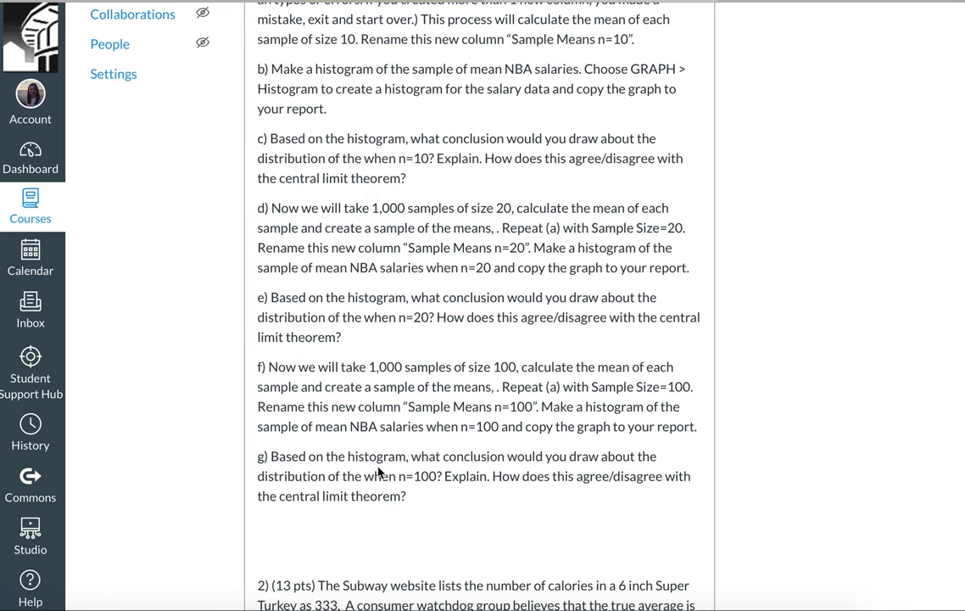
pyautogui.scroll(-1, 380, 472)
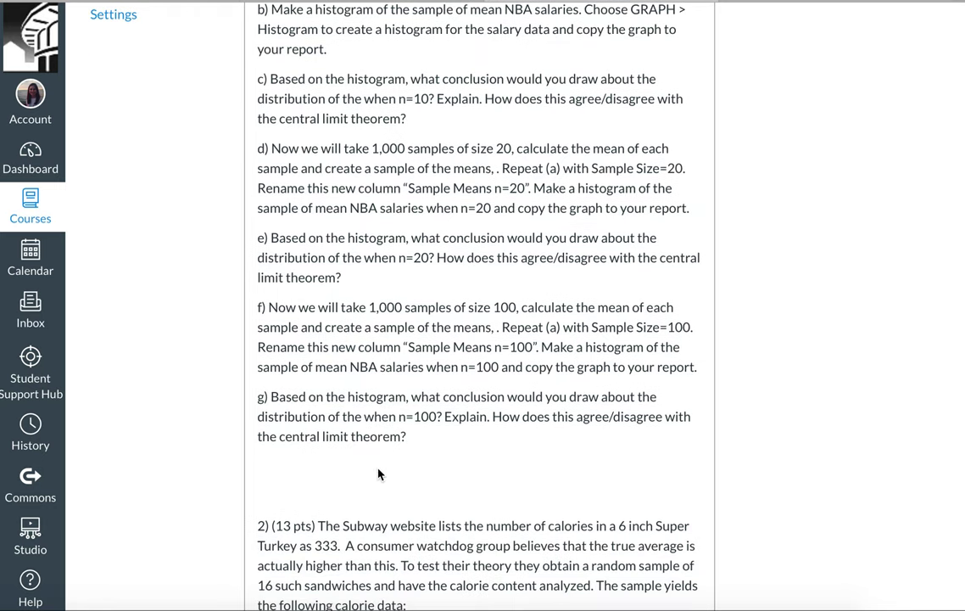
pyautogui.scroll(-1, 379, 473)
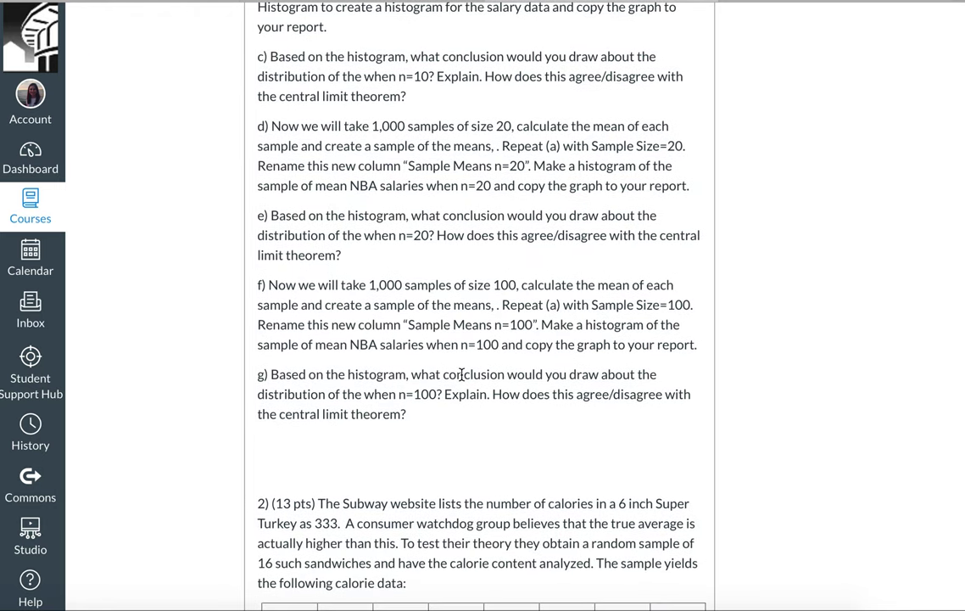
pyautogui.scroll(-5, 461, 374)
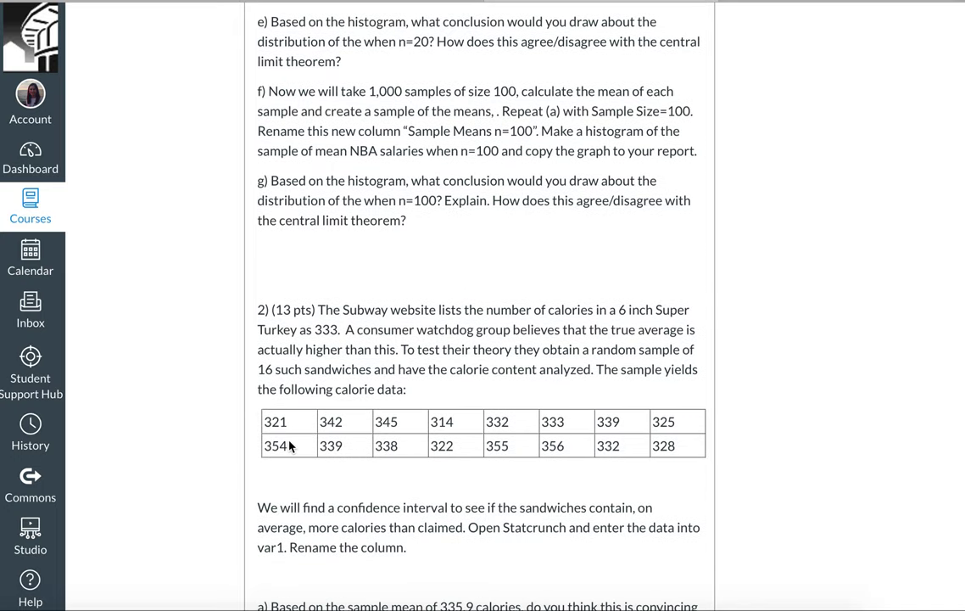
# Step: Review the problem 2 calorie data, then return to StatCrunch and open a new blank data table from its home page
pyautogui.scroll(-3, 509, 248)
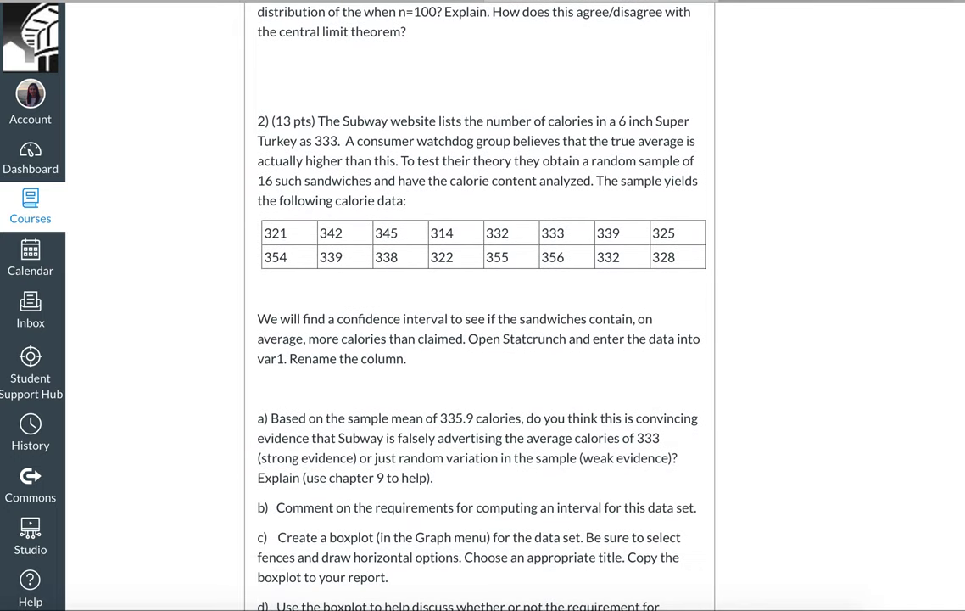
pyautogui.click(808, 5)
pyautogui.scroll(-5, 819, 185)
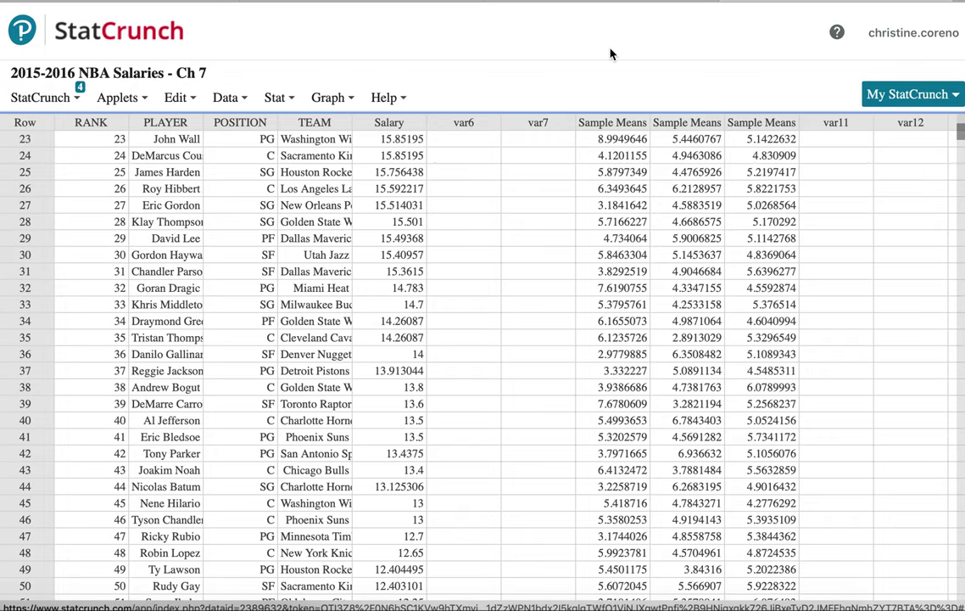
pyautogui.click(910, 96)
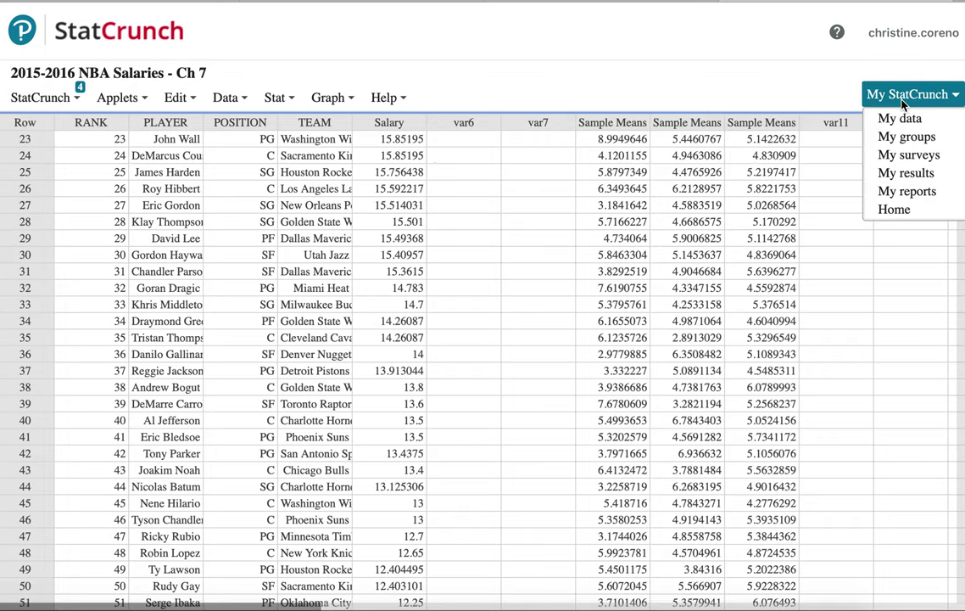
pyautogui.click(891, 211)
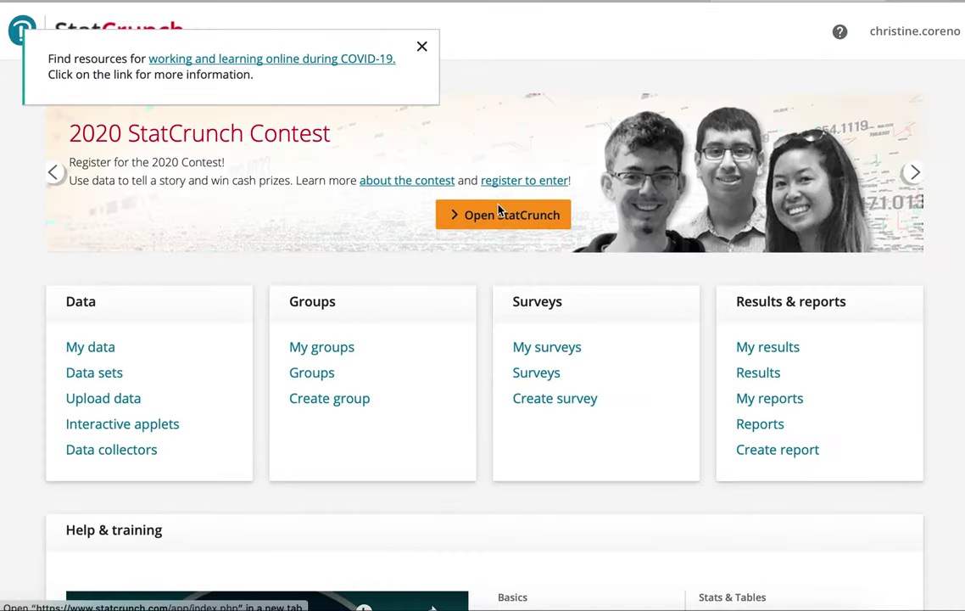
pyautogui.click(502, 214)
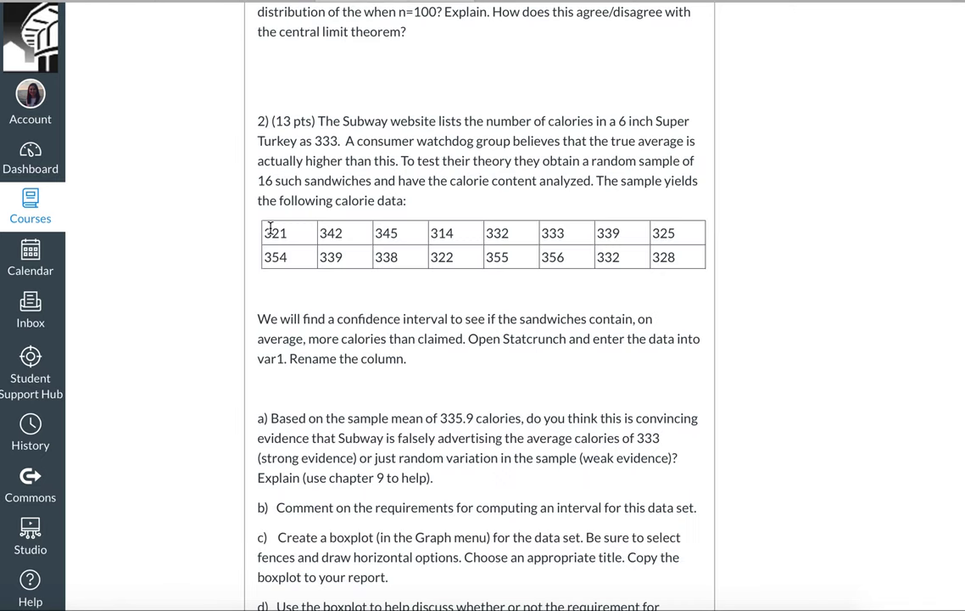
# Step: Highlight the calorie values in the Canvas assignment and enter the first one, 321, in row 1 of var1 in the blank StatCrunch table
pyautogui.moveTo(270, 227); pyautogui.dragTo(673, 229)
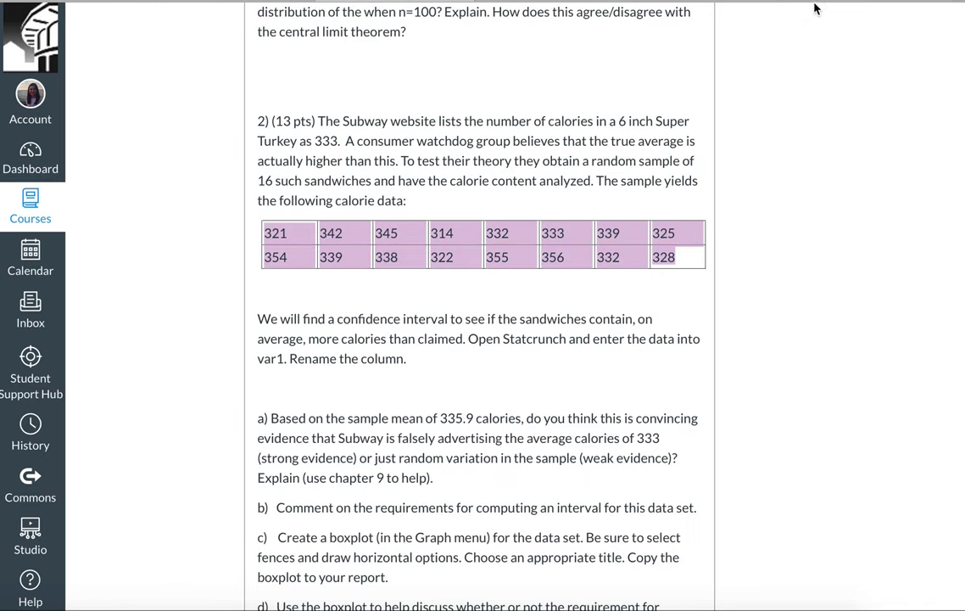
pyautogui.click(843, 1)
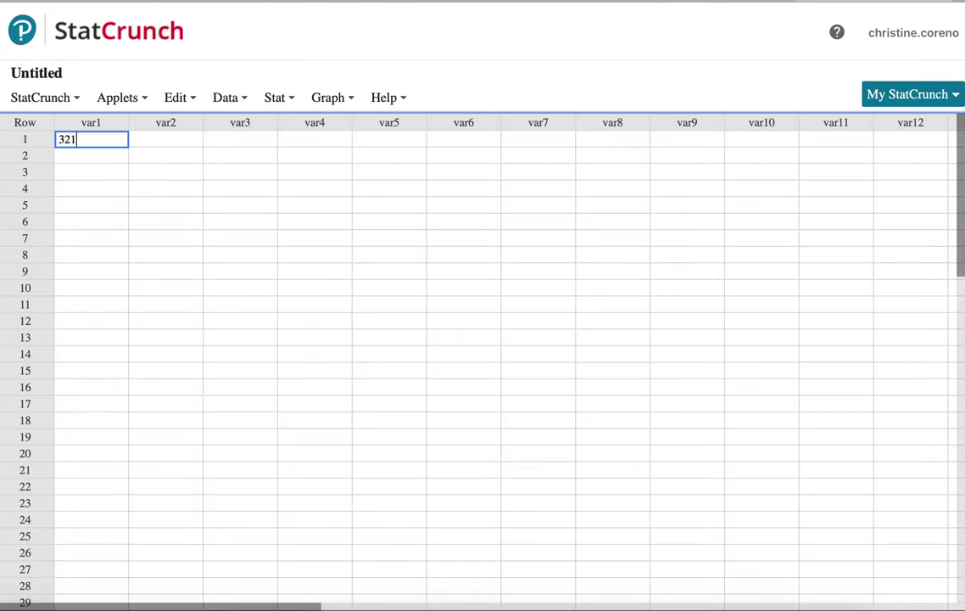
pyautogui.write('321')
pyautogui.press('Return')
# Step: Check the Canvas calorie table again, enter 342 in row 2 of var1 in StatCrunch, and open the column's name for editing
pyautogui.click(532, 0)
pyautogui.click(424, 1)
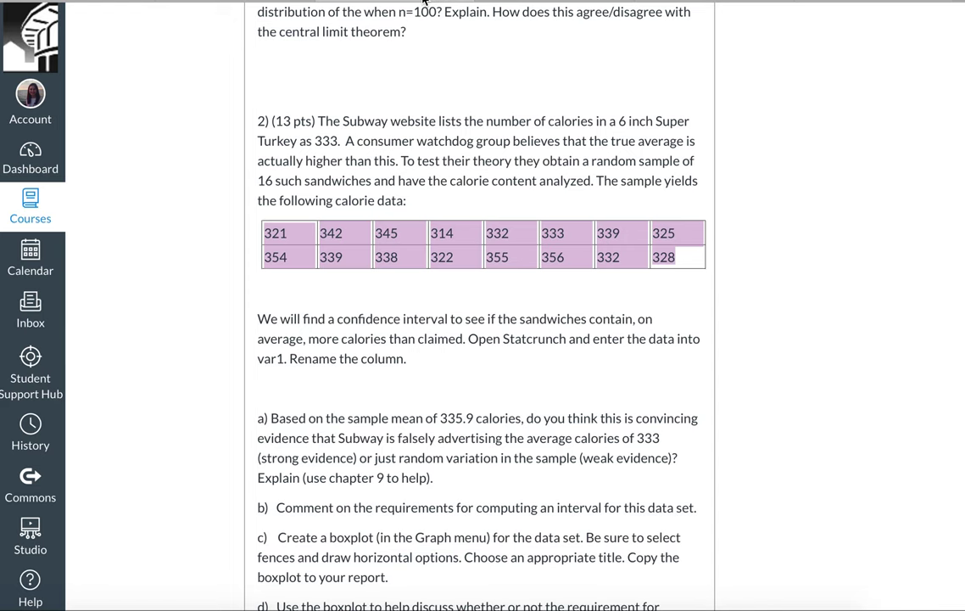
pyautogui.click(917, 1)
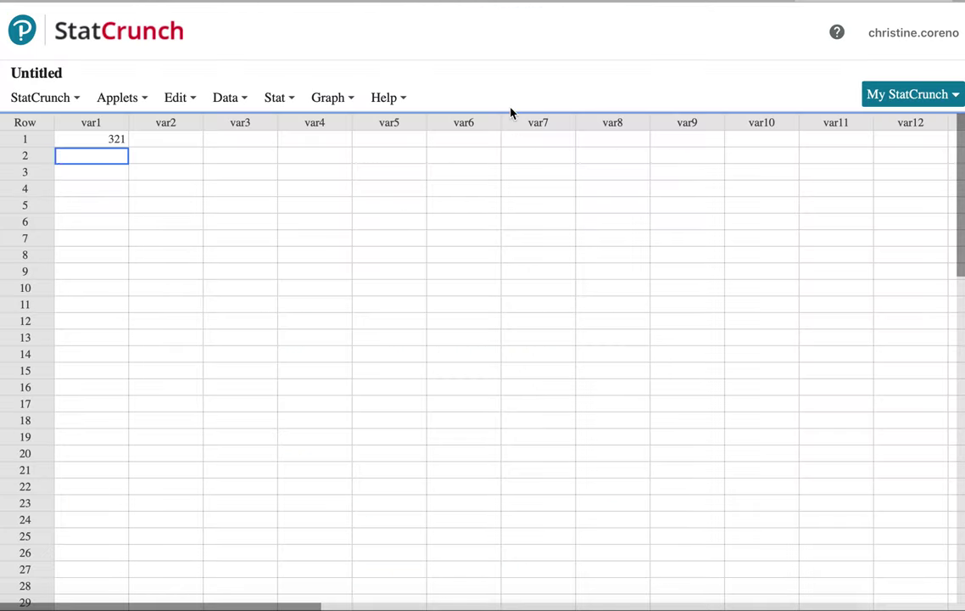
pyautogui.write('342')
pyautogui.press('Return')
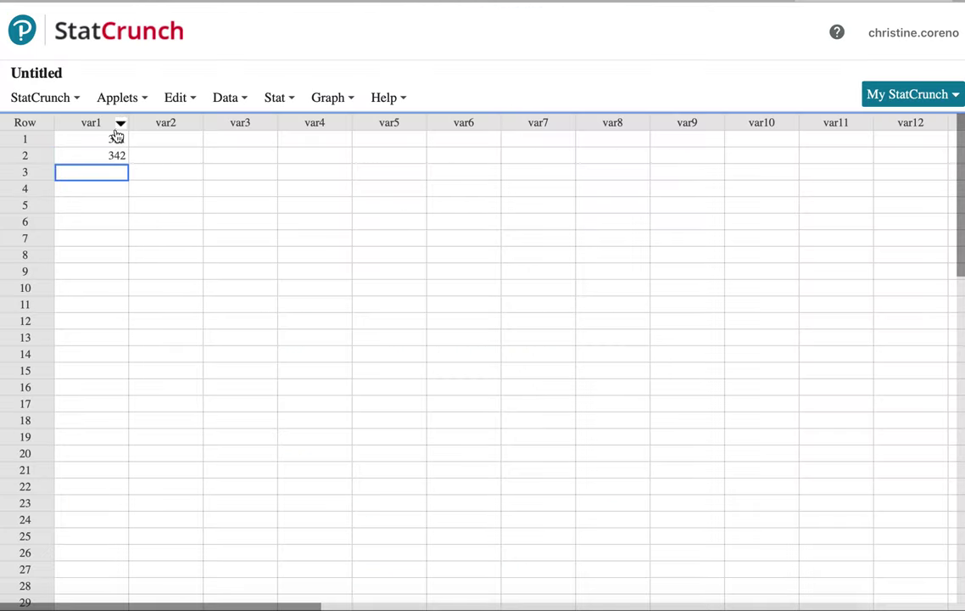
pyautogui.click(96, 124)
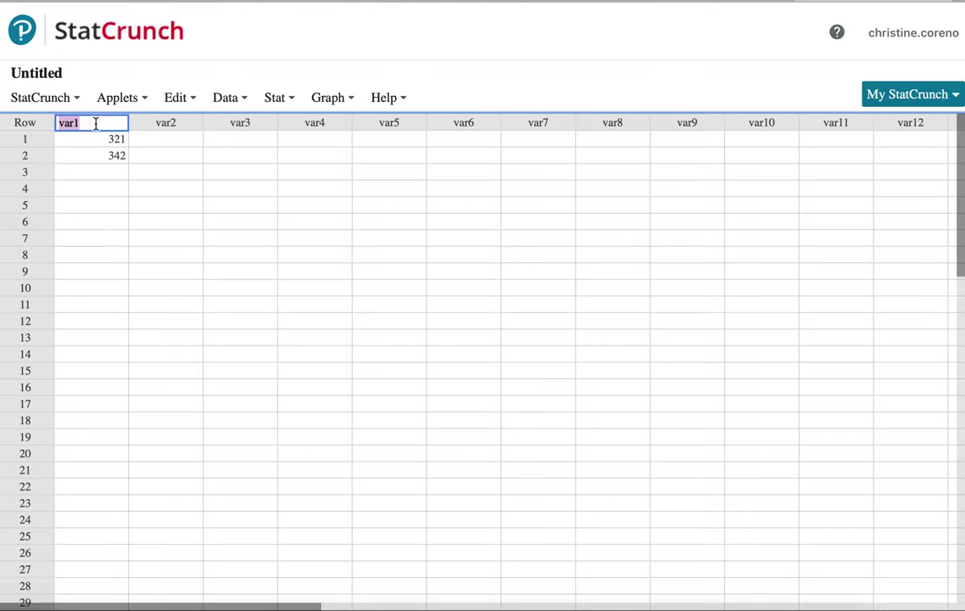
# Step: Switch to the Canvas assignment and read problem 2 questions a to h on the boxplot and 95% confidence interval, through to the Submission section
pyautogui.click(418, 4)
pyautogui.scroll(-1, 480, 316)
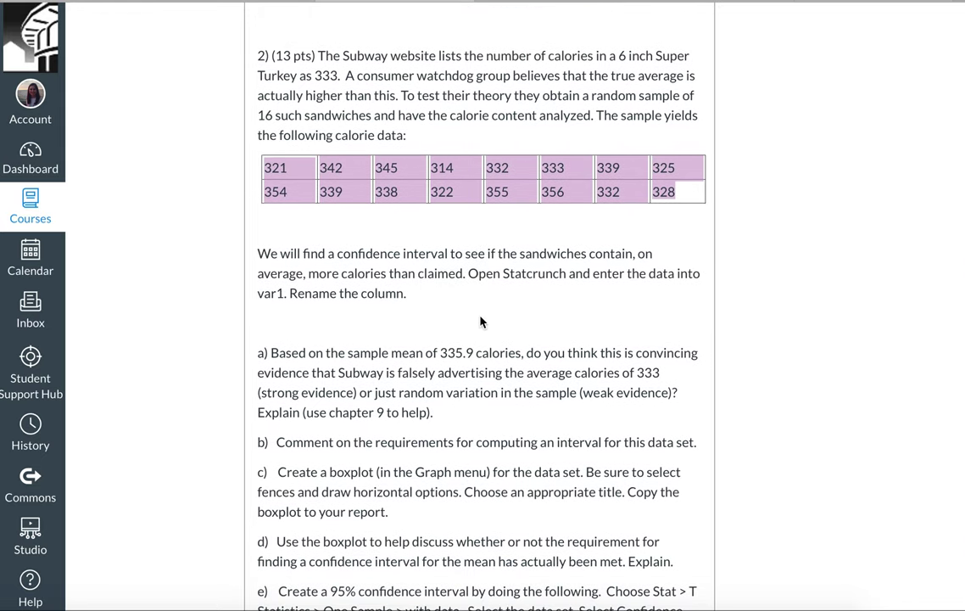
pyautogui.moveTo(271, 353); pyautogui.dragTo(455, 409)
pyautogui.click(455, 409)
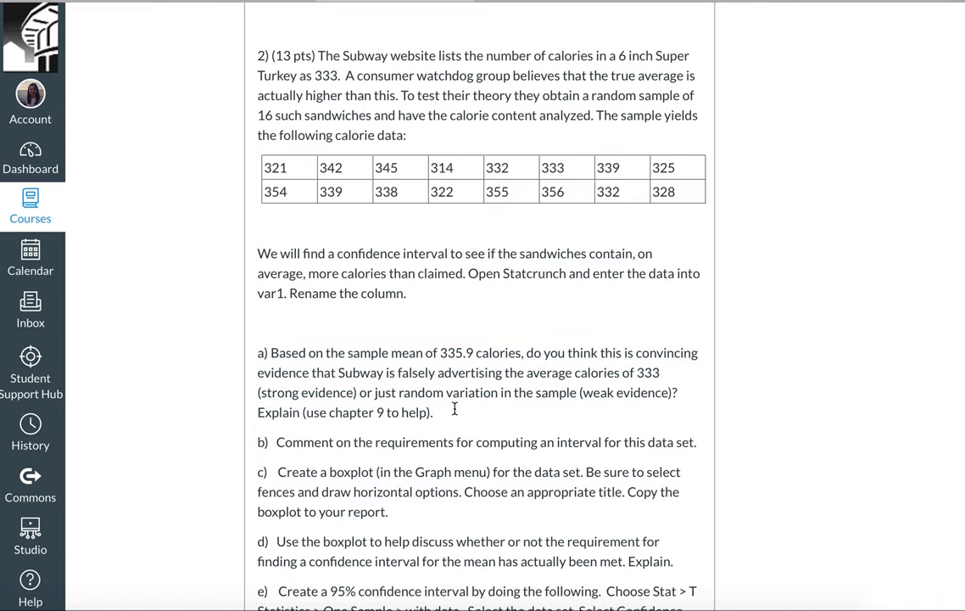
pyautogui.scroll(-2, 453, 406)
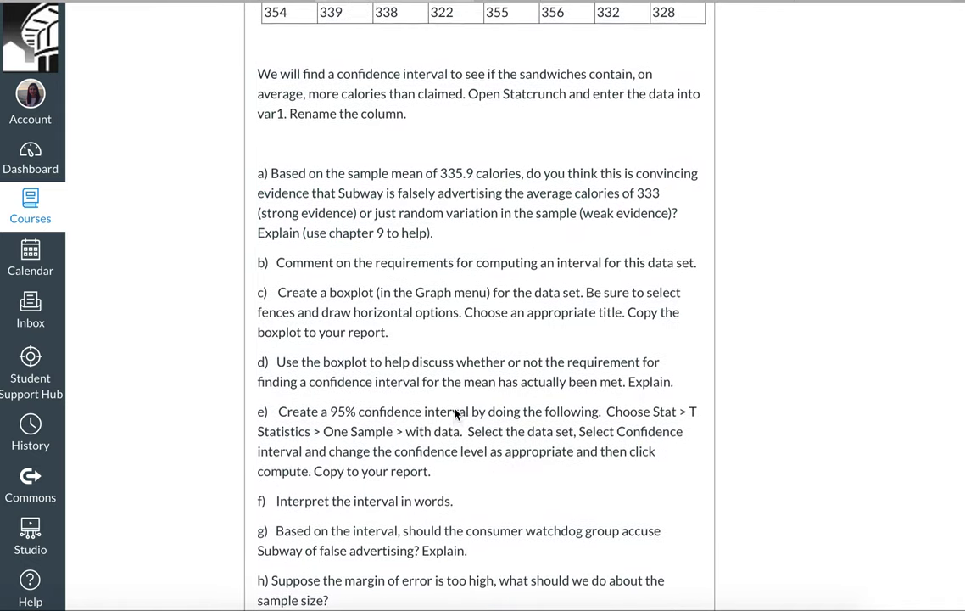
pyautogui.scroll(5, 455, 412)
pyautogui.moveTo(258, 139); pyautogui.dragTo(426, 194)
pyautogui.scroll(-3, 418, 223)
pyautogui.moveTo(351, 312); pyautogui.dragTo(415, 340)
pyautogui.scroll(-1, 415, 337)
pyautogui.scroll(-4, 416, 339)
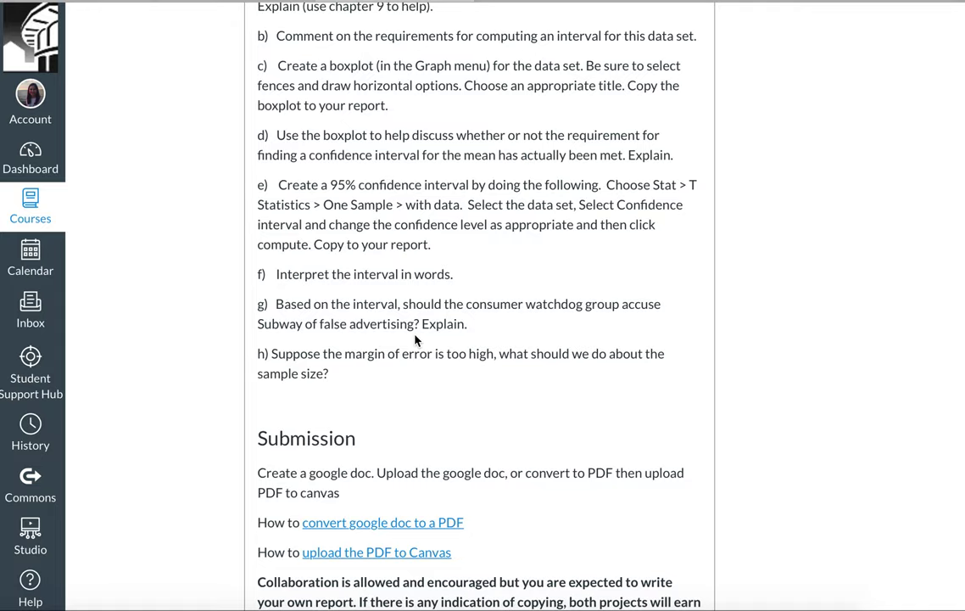